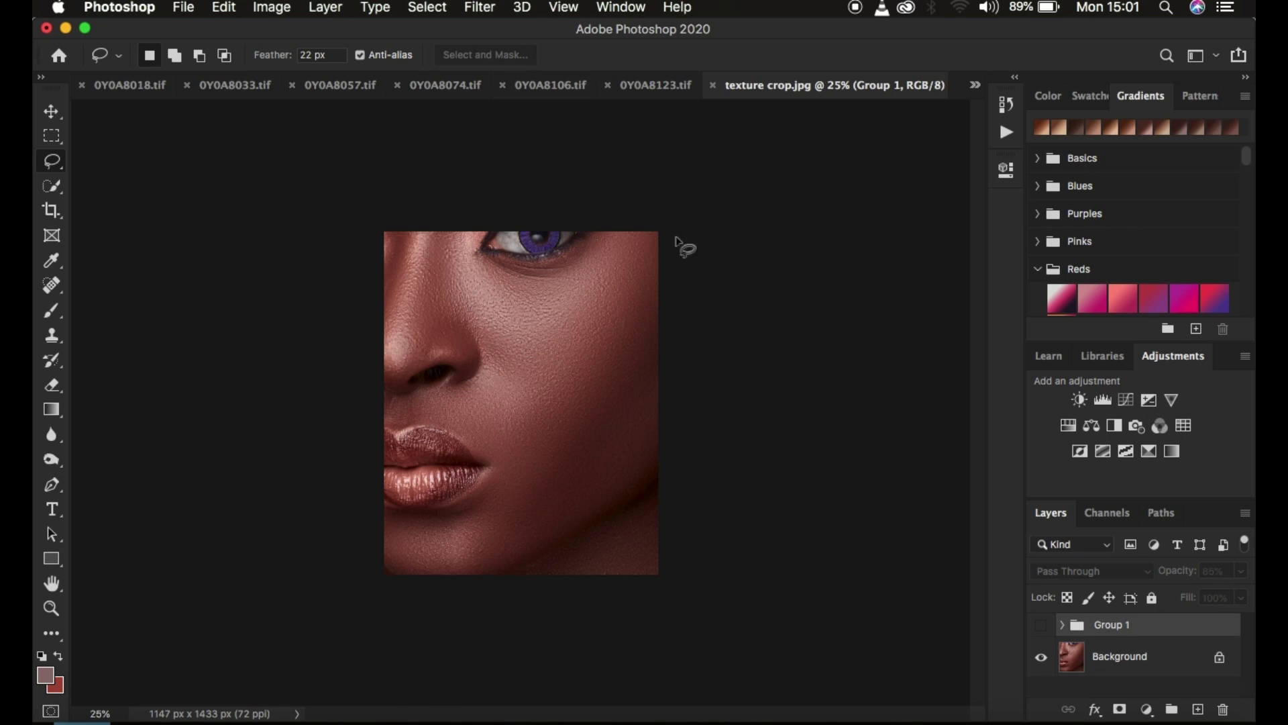
# Compare the portrait with Group 1 on and off, then delete Group 1 and zoom to 33.33%
pyautogui.click(1042, 627)
pyautogui.click(1042, 627)
pyautogui.click(1042, 627)
pyautogui.click(1042, 627)
pyautogui.click(1042, 628)
pyautogui.click(1042, 627)
pyautogui.click(1042, 628)
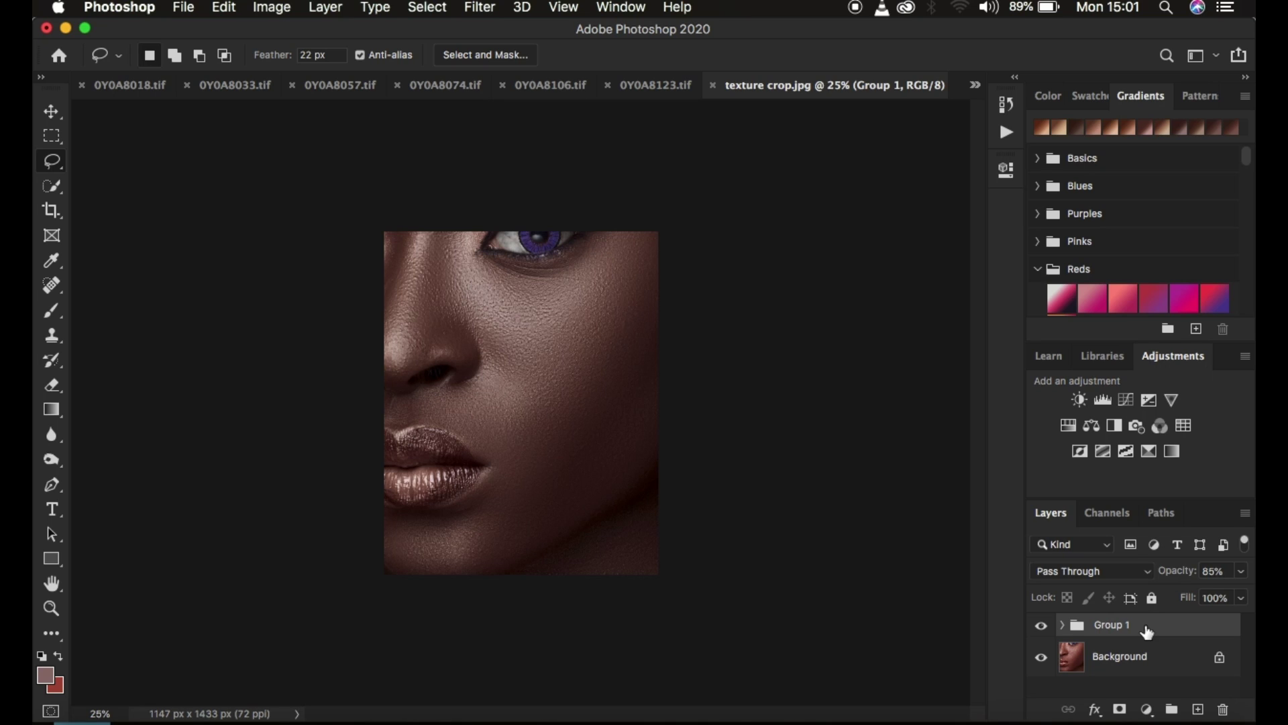
pyautogui.press('Delete')
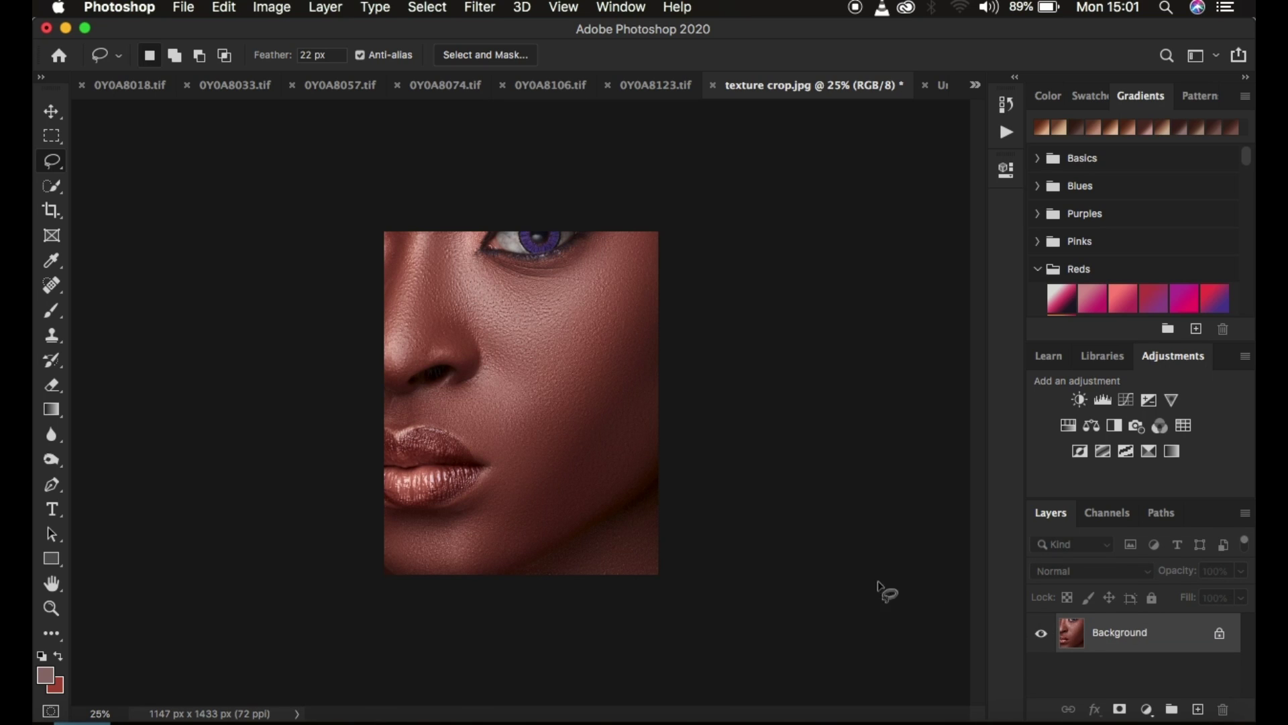
pyautogui.press('super+equal')
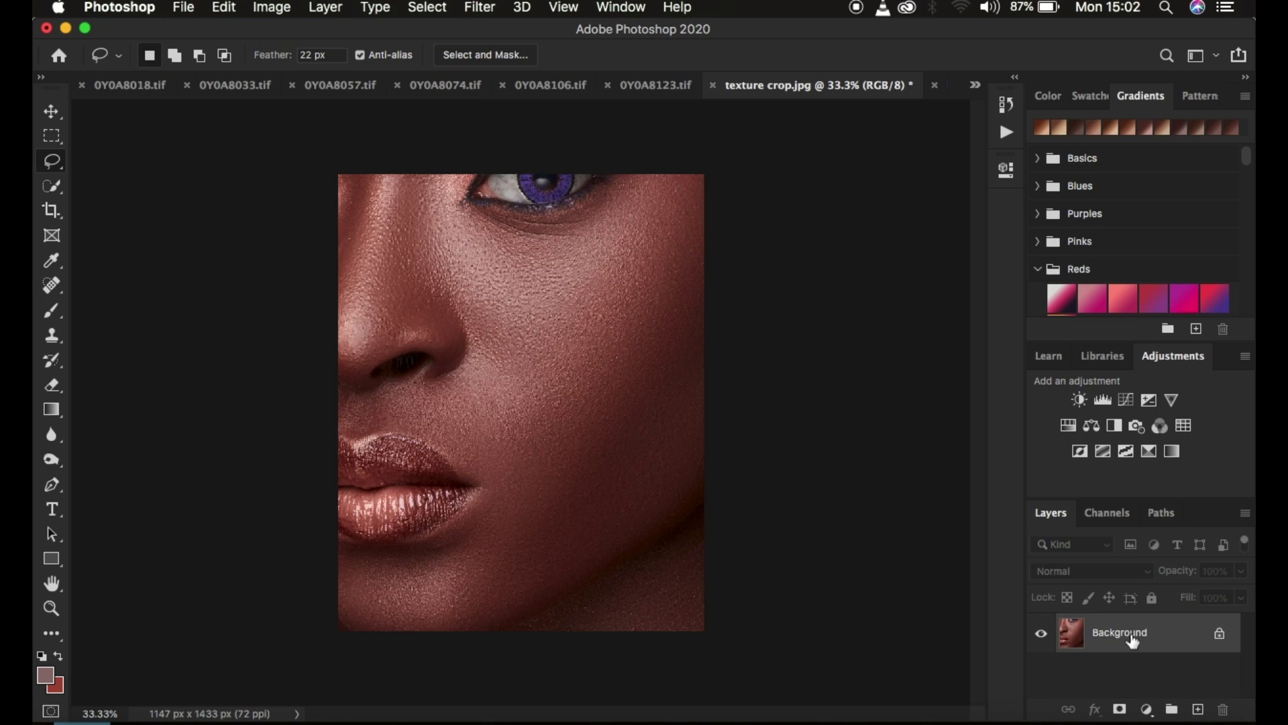
# Duplicate Background as Layer 1 and add a Selective Color adjustment layer above it
pyautogui.press('super+j')
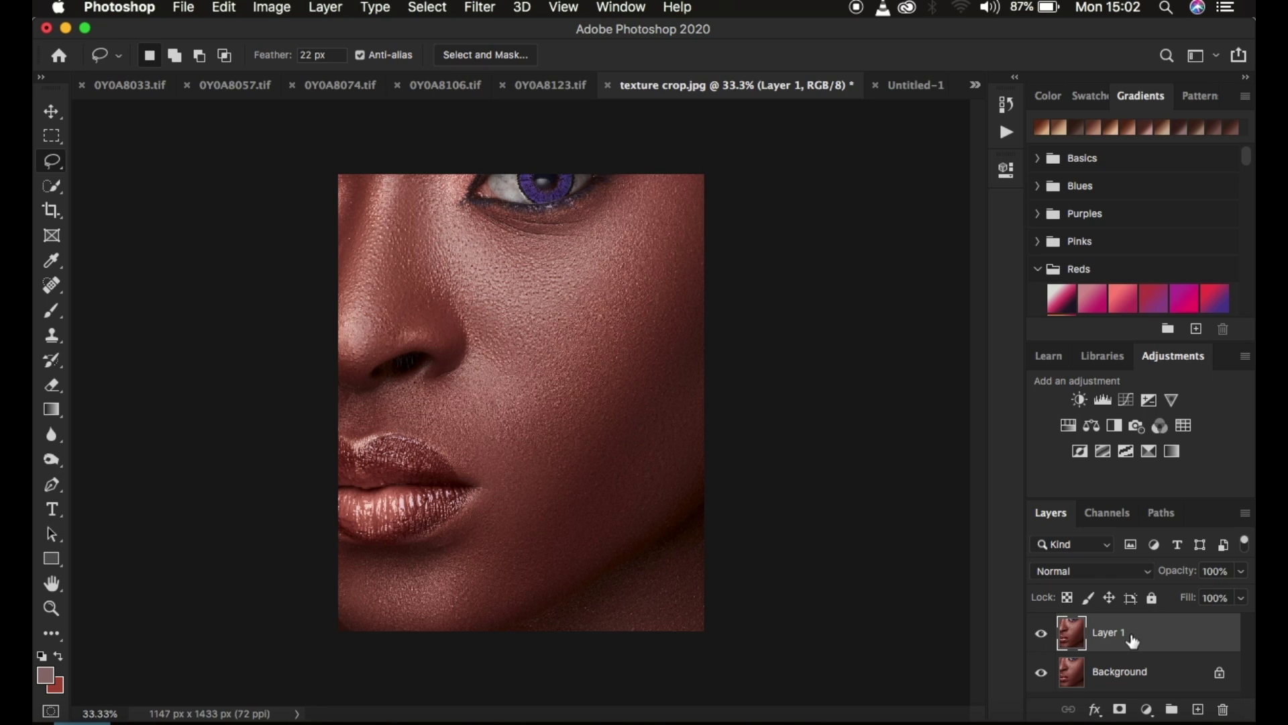
pyautogui.click(1147, 710)
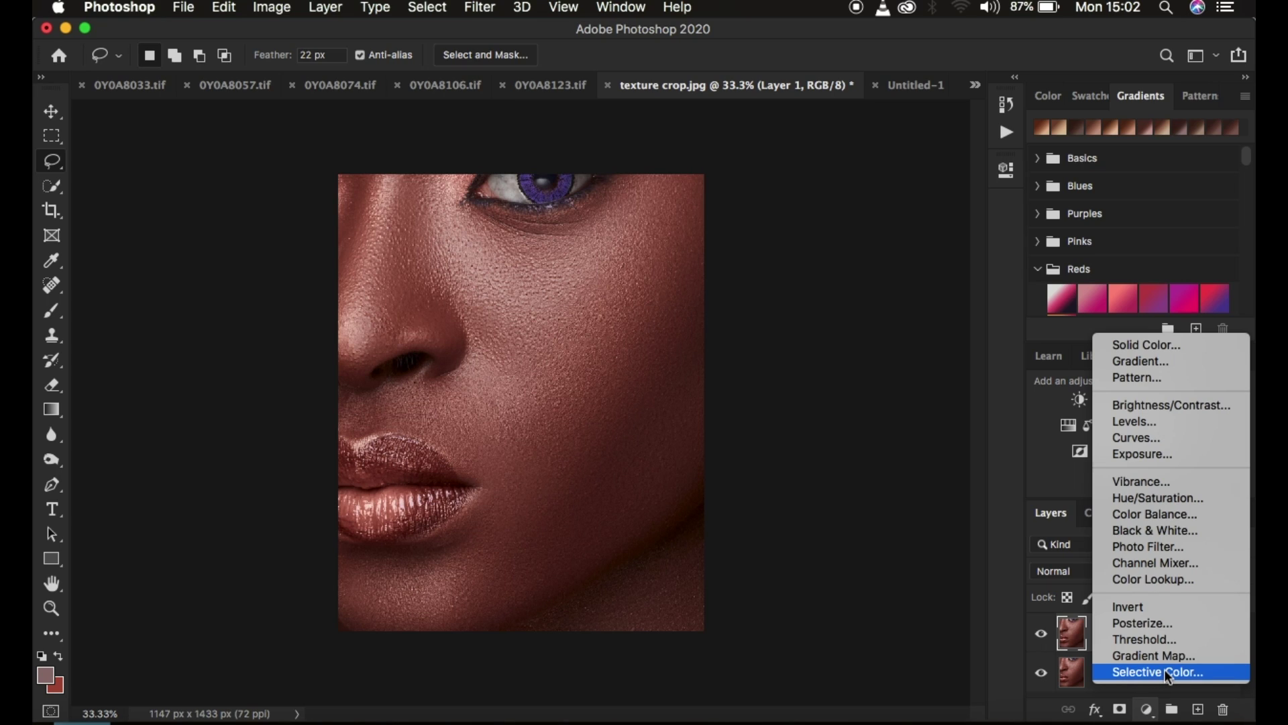
pyautogui.click(1168, 677)
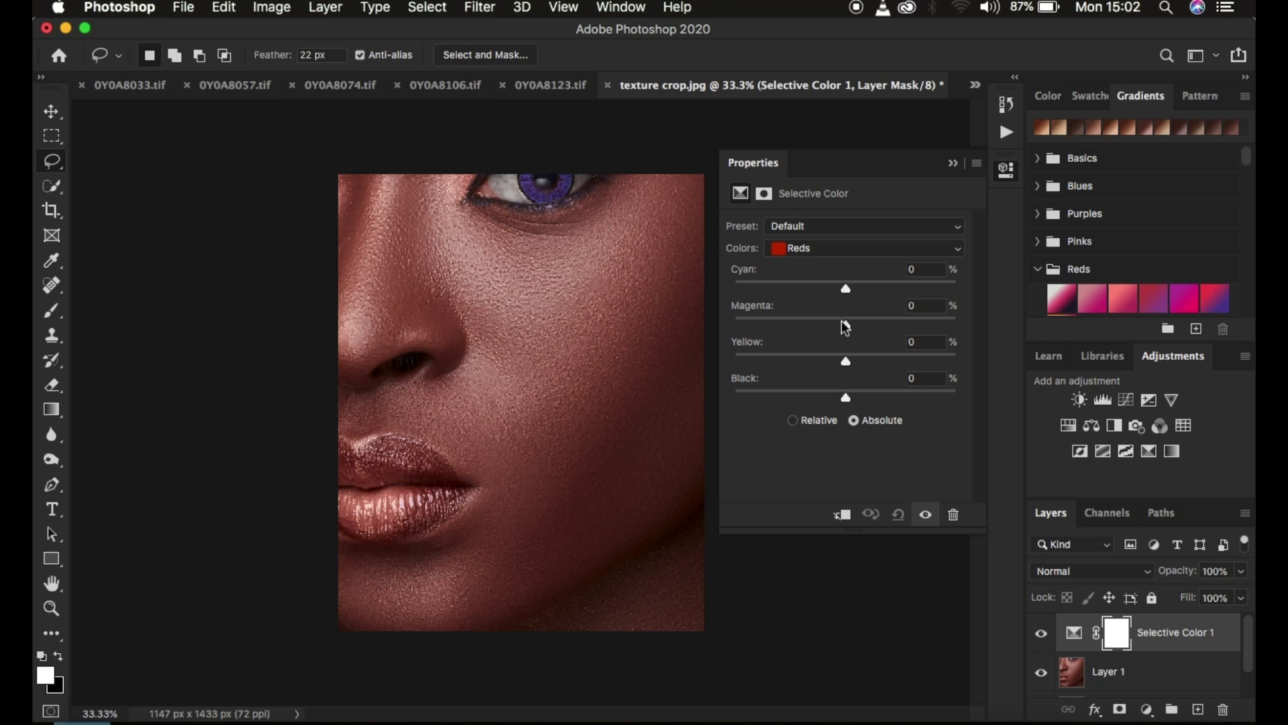
# Set the Selective Color Reds to Cyan +47, Magenta +6 and Black -8
pyautogui.click(805, 251)
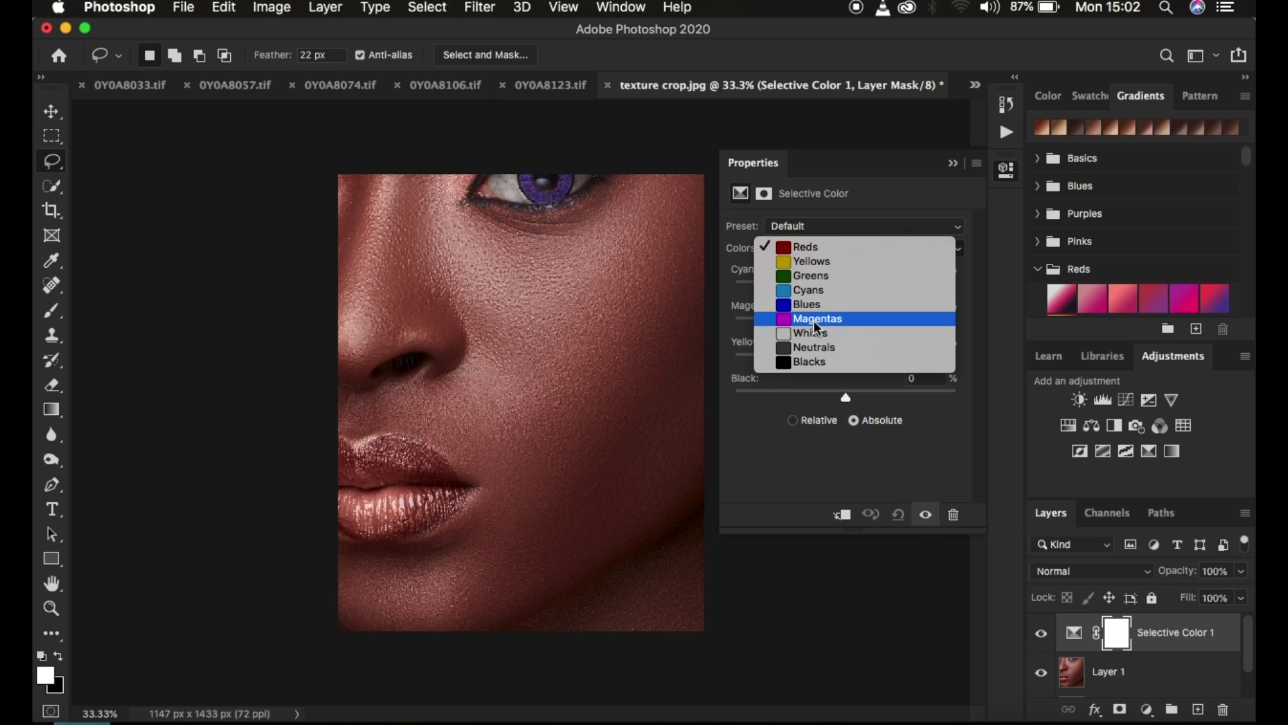
pyautogui.click(815, 249)
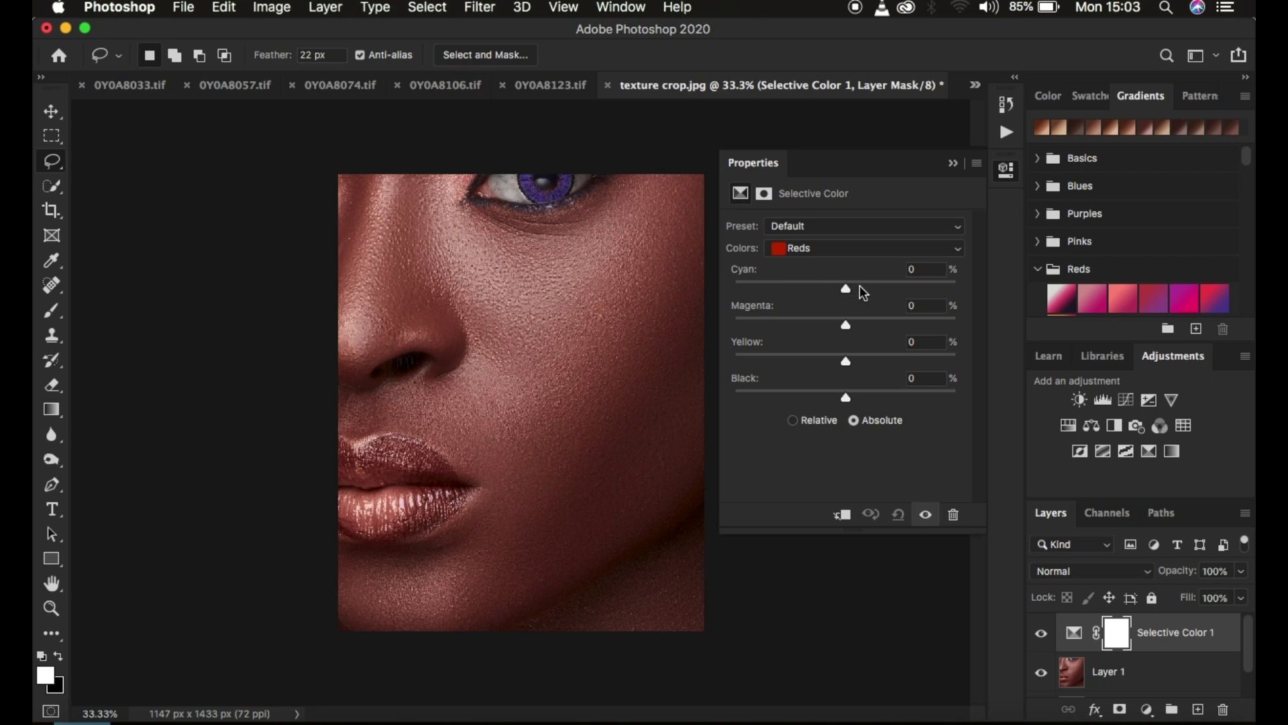
pyautogui.moveTo(846, 289); pyautogui.dragTo(905, 290)
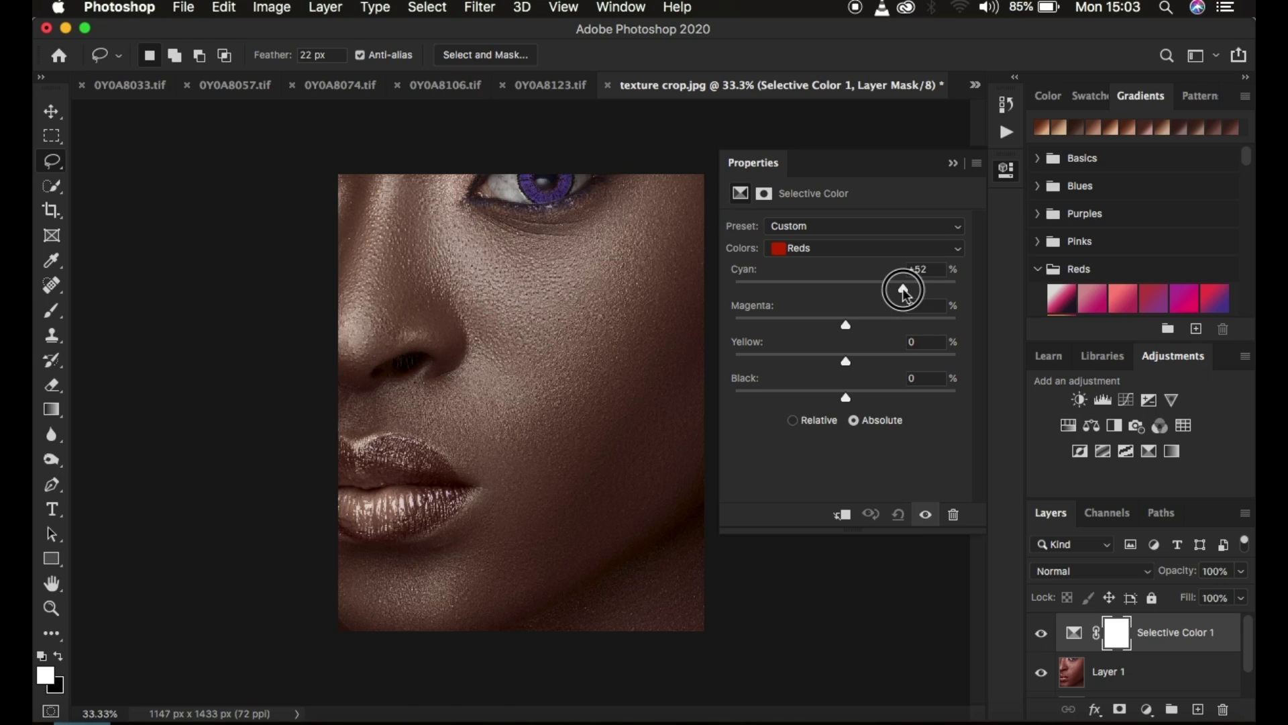
pyautogui.moveTo(905, 290); pyautogui.dragTo(899, 291)
pyautogui.click(831, 247)
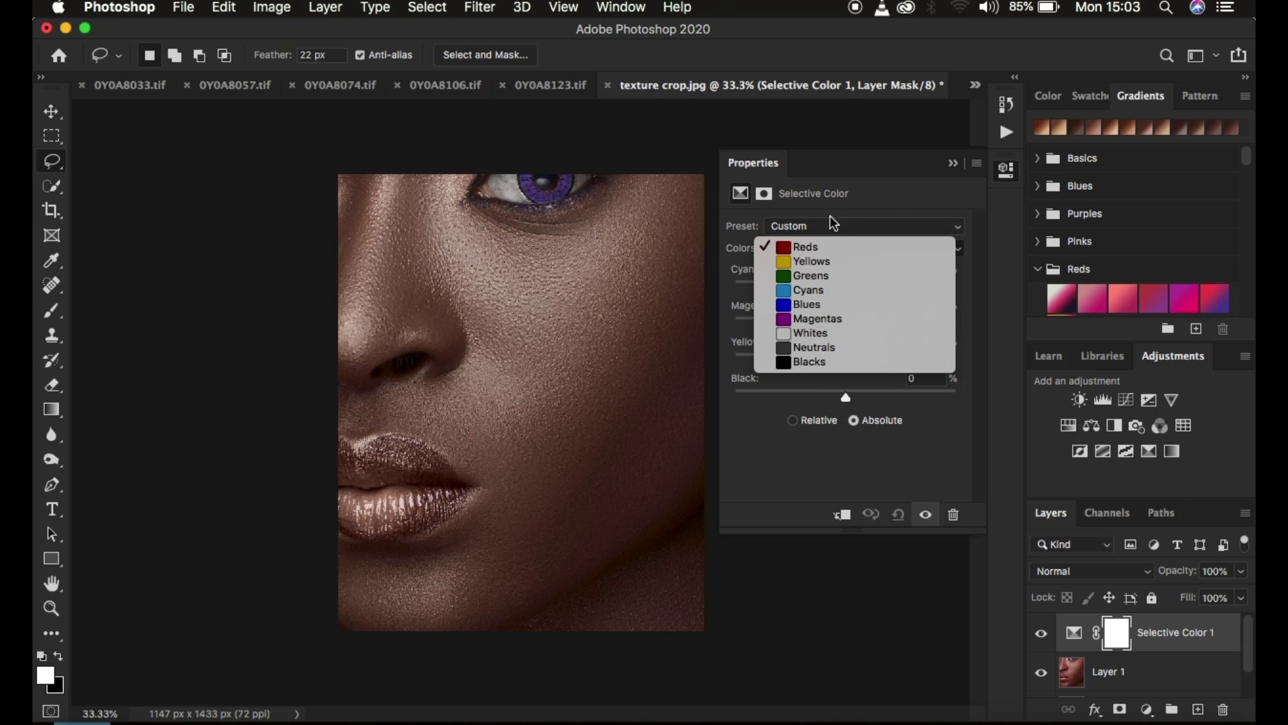
pyautogui.click(830, 198)
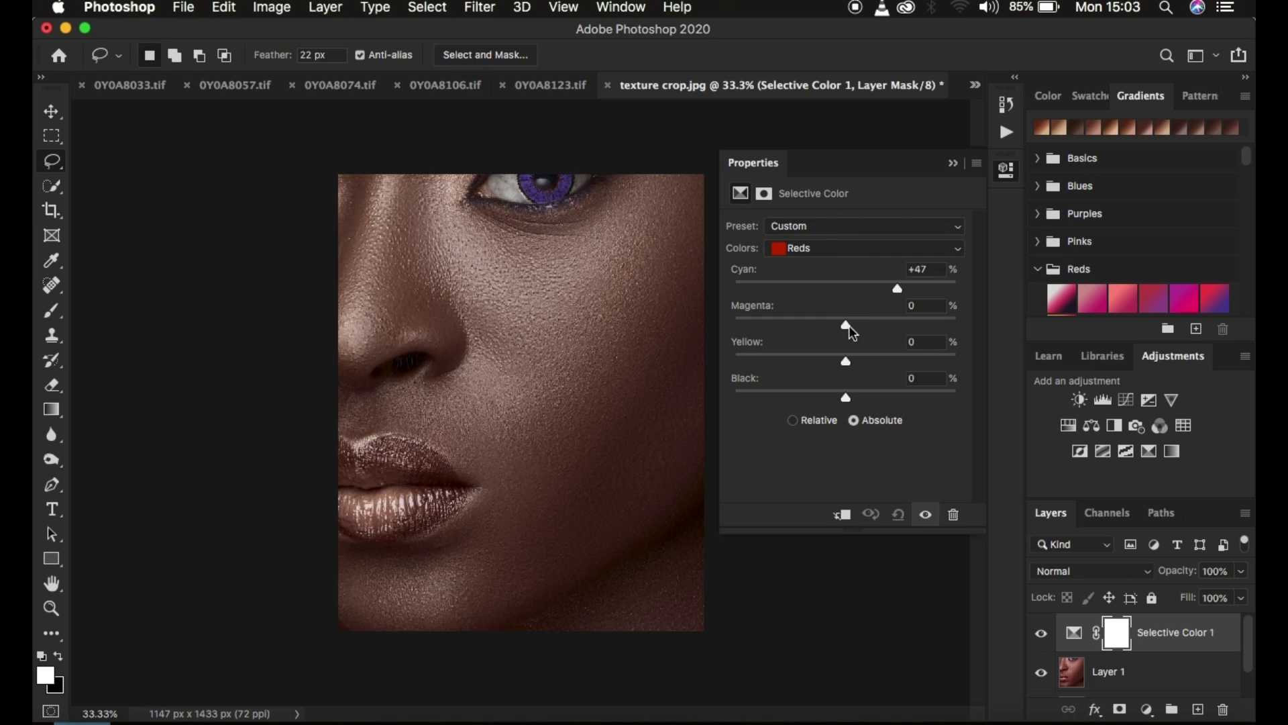
pyautogui.moveTo(847, 323); pyautogui.dragTo(851, 327)
pyautogui.moveTo(846, 395); pyautogui.dragTo(838, 396)
# Switch Selective Color to Yellows, shift them toward cyan and slightly raise their Yellow
pyautogui.click(813, 248)
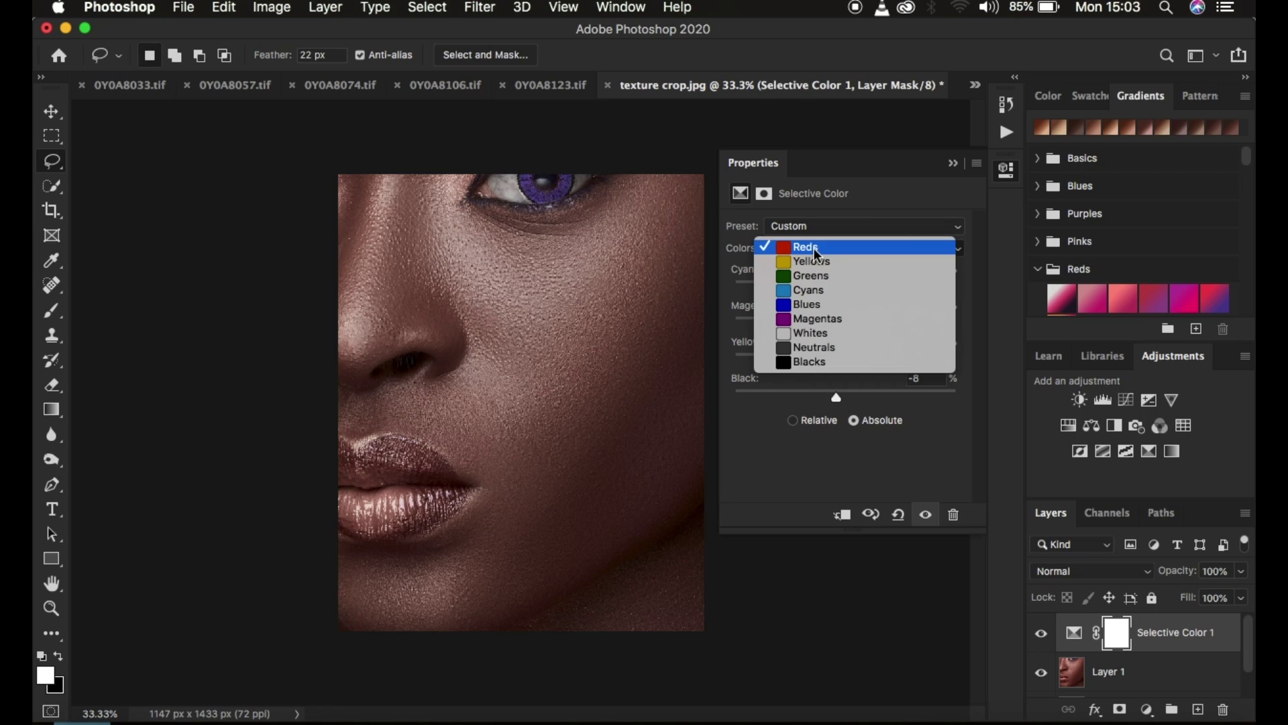
pyautogui.click(813, 262)
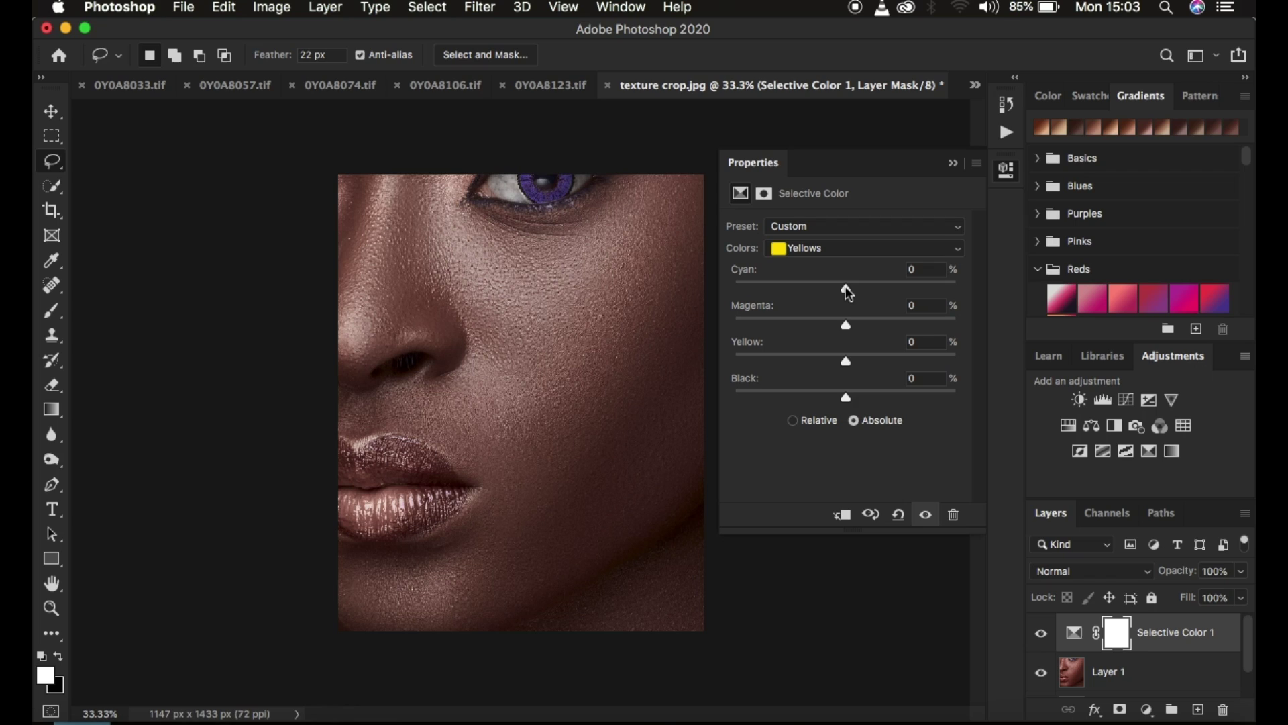
pyautogui.moveTo(850, 293); pyautogui.dragTo(856, 330)
pyautogui.moveTo(847, 360); pyautogui.dragTo(850, 366)
# Collapse Properties and toggle Selective Color 1 on and off to compare before and after
pyautogui.click(954, 165)
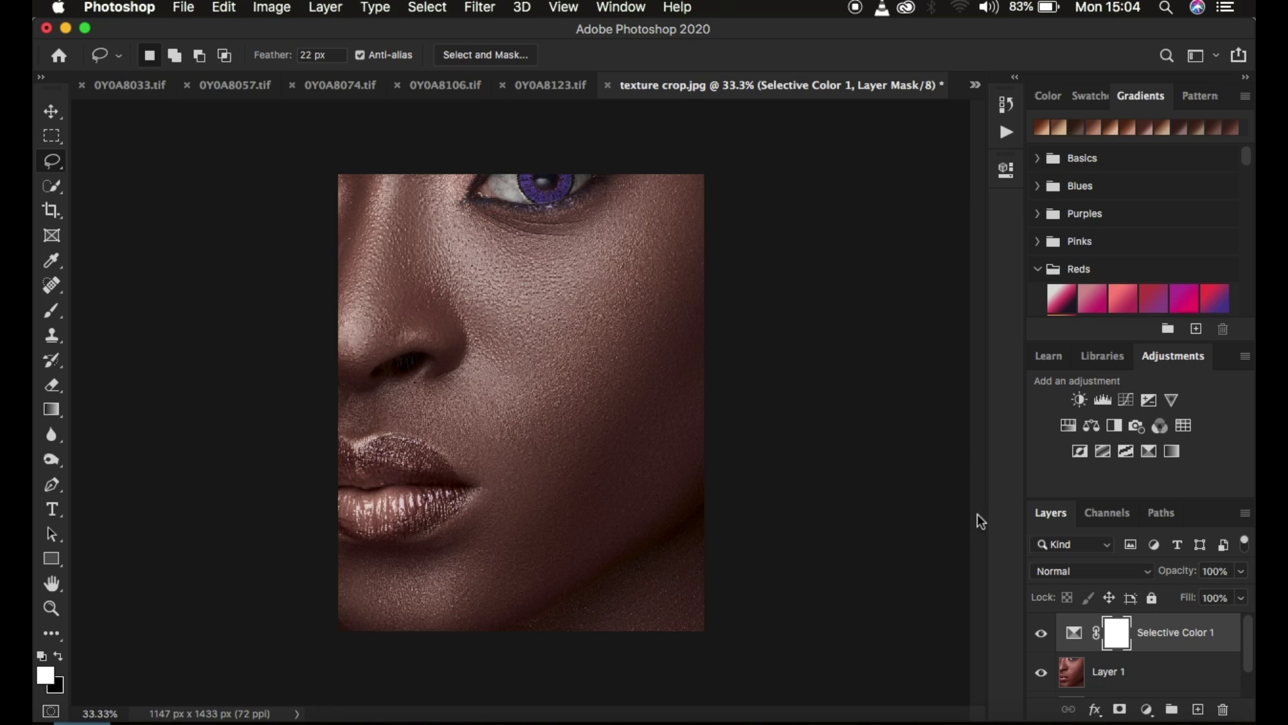
pyautogui.click(1041, 636)
pyautogui.click(1042, 636)
pyautogui.click(1041, 636)
pyautogui.click(1042, 636)
pyautogui.click(1147, 709)
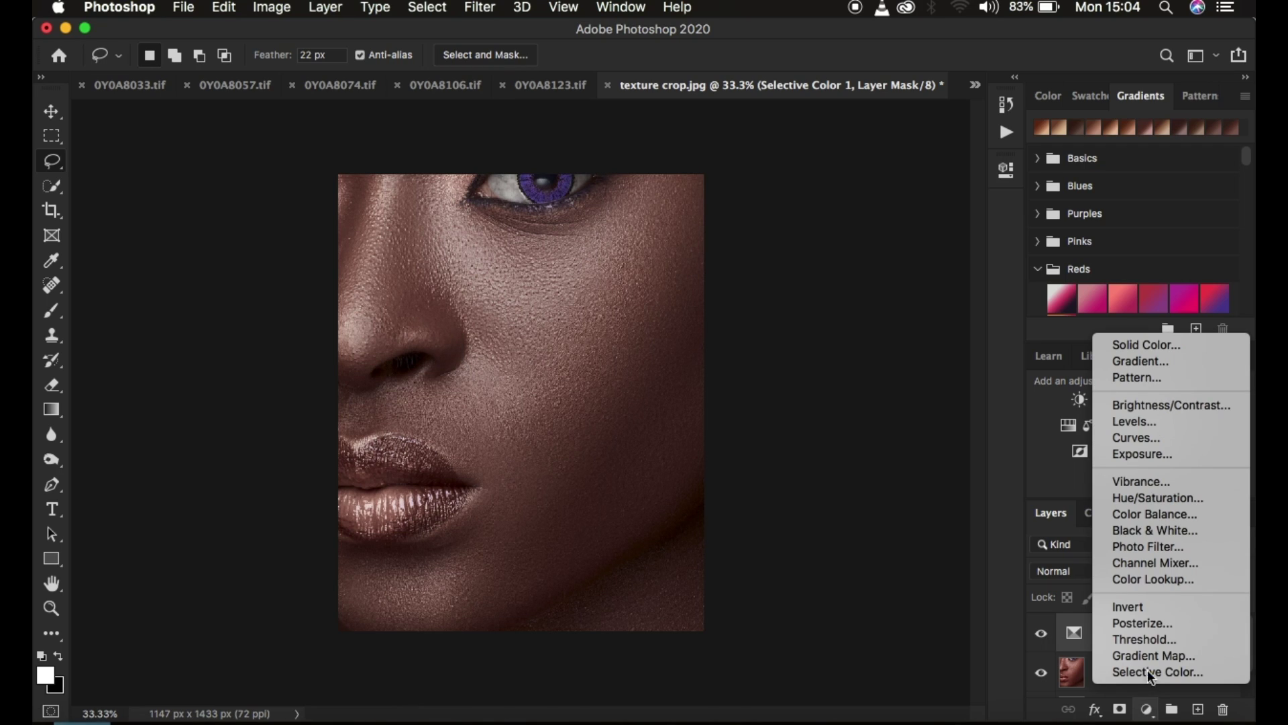
# Add a Hue/Saturation layer that darkens only the Reds to Lightness -6
pyautogui.click(1149, 502)
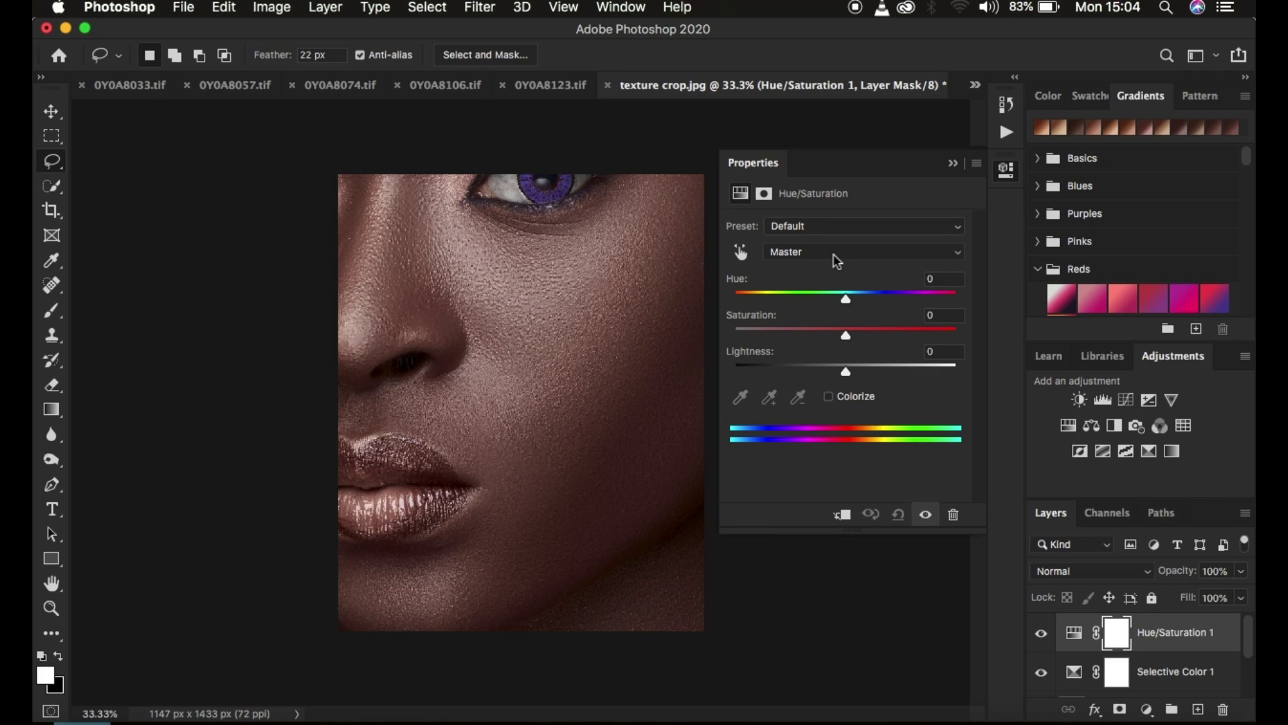
pyautogui.click(806, 251)
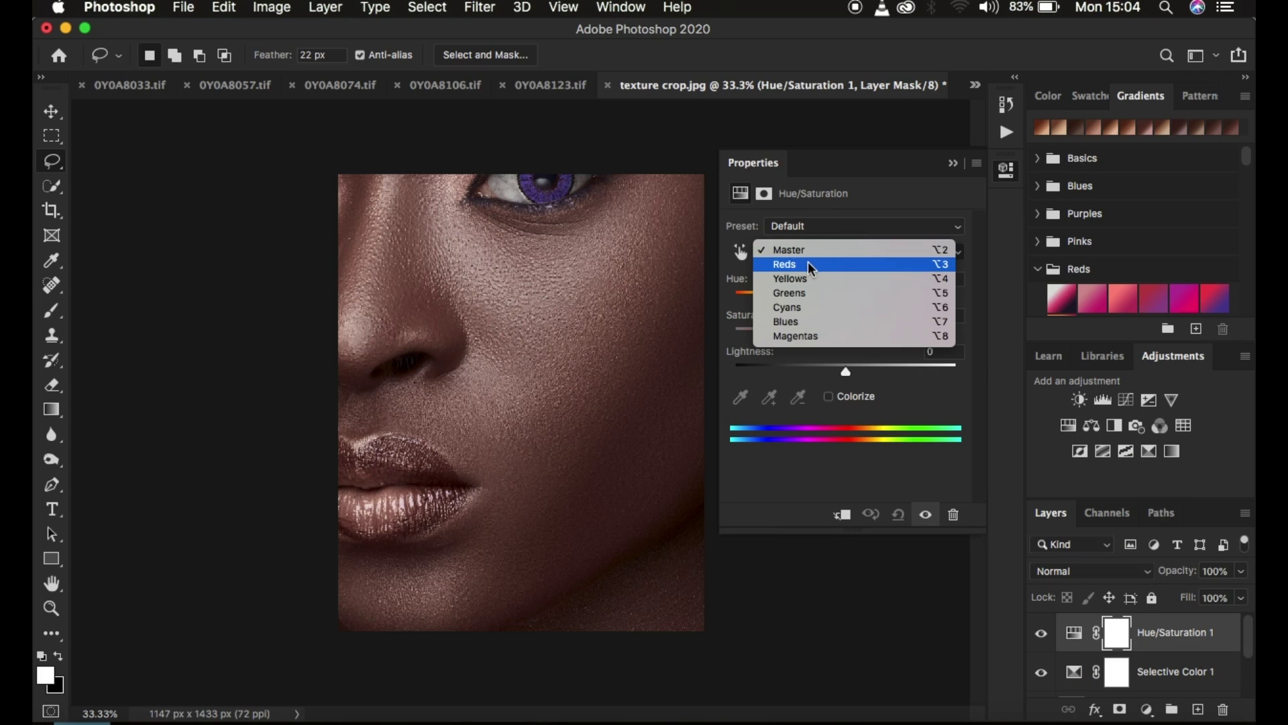
pyautogui.click(808, 267)
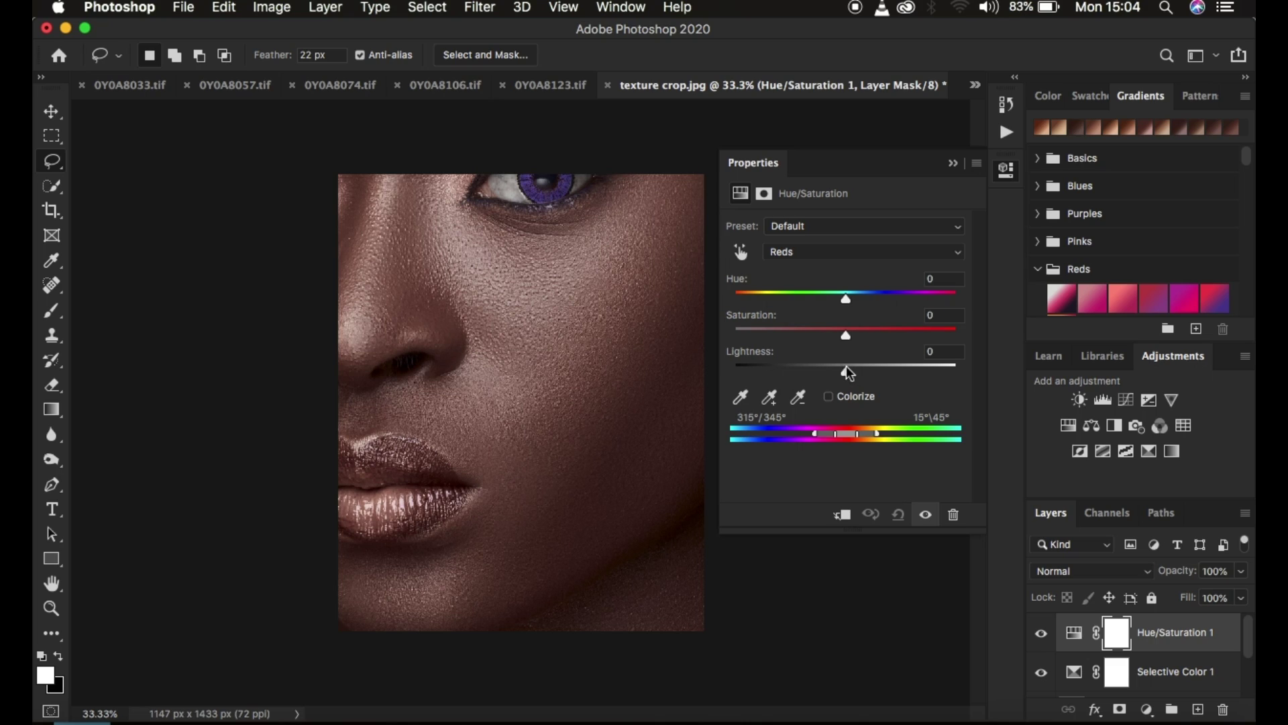
pyautogui.click(805, 251)
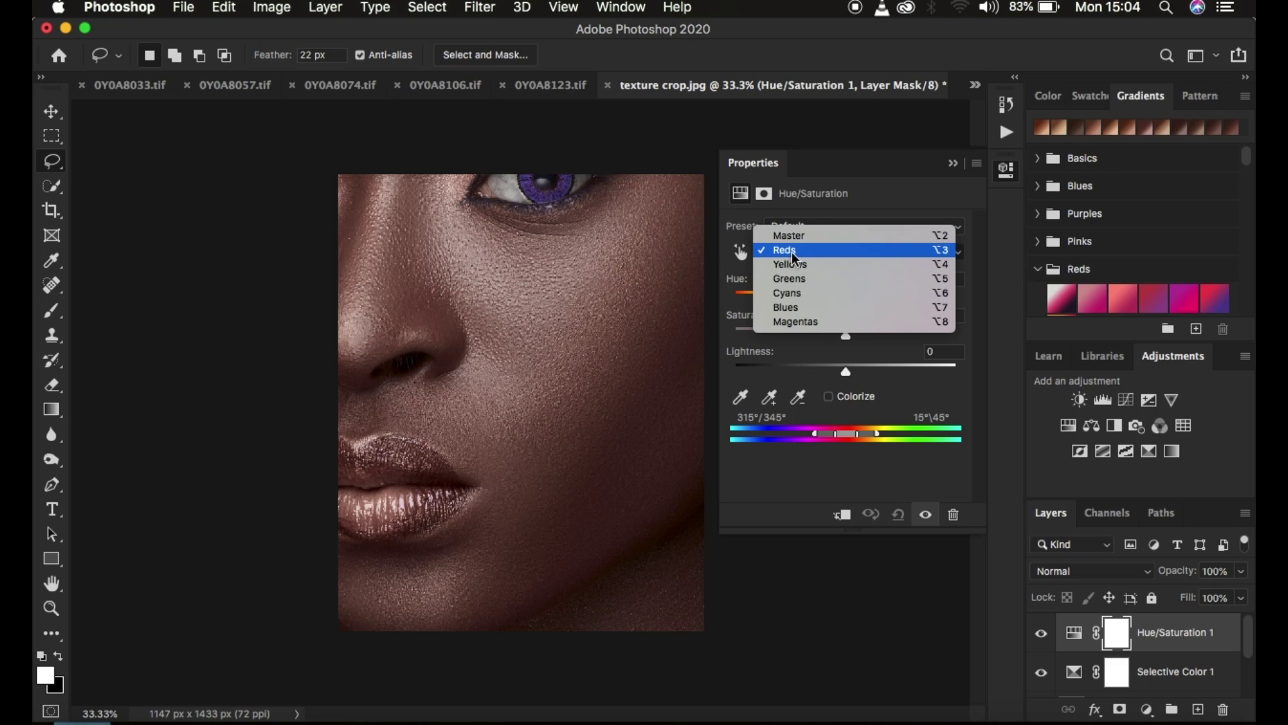
pyautogui.click(805, 253)
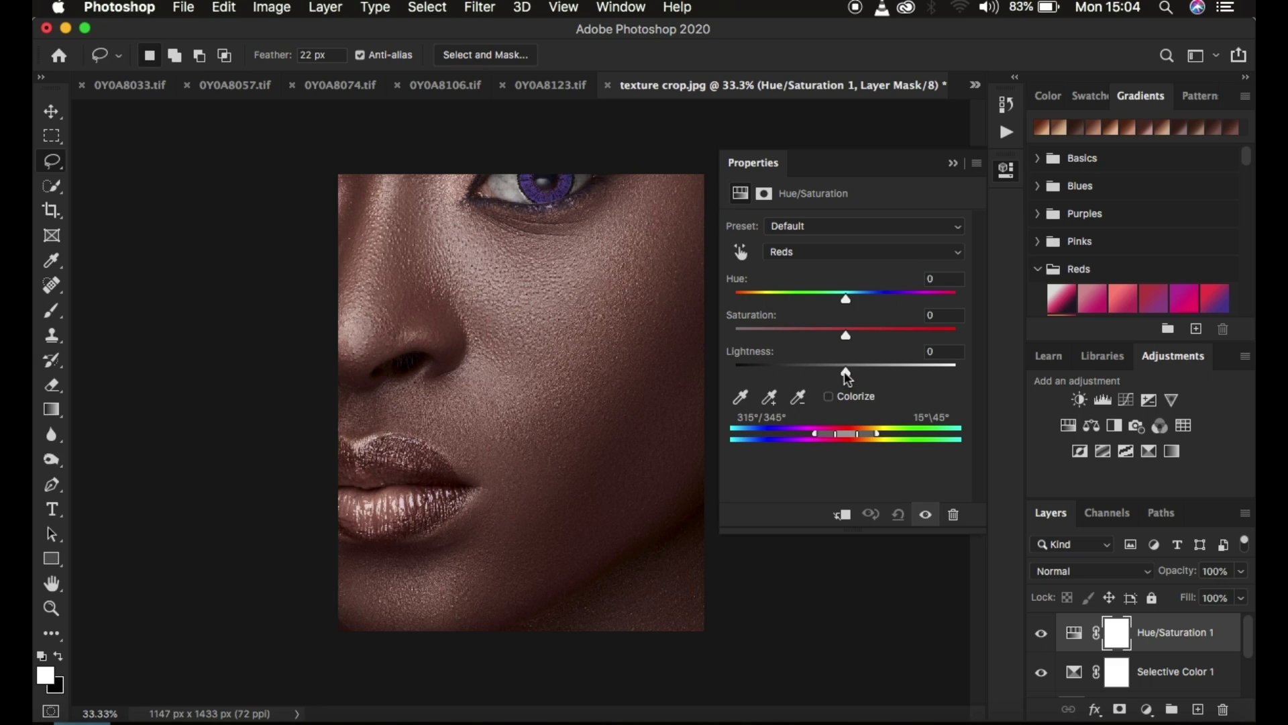
pyautogui.moveTo(844, 372); pyautogui.dragTo(843, 379)
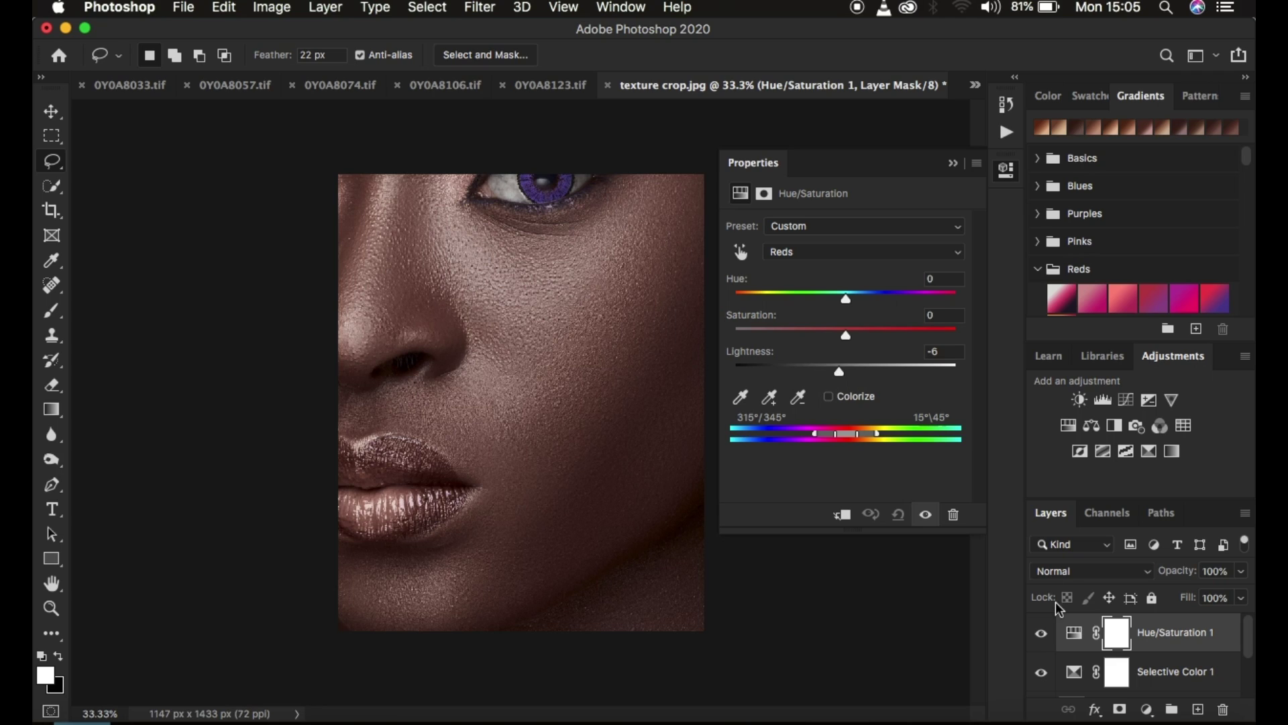
# Toggle Hue/Saturation 1 on and off to compare, then collapse Properties
pyautogui.click(1041, 634)
pyautogui.click(1041, 633)
pyautogui.click(1041, 633)
pyautogui.click(1041, 633)
pyautogui.click(1042, 635)
pyautogui.click(1042, 635)
pyautogui.click(954, 164)
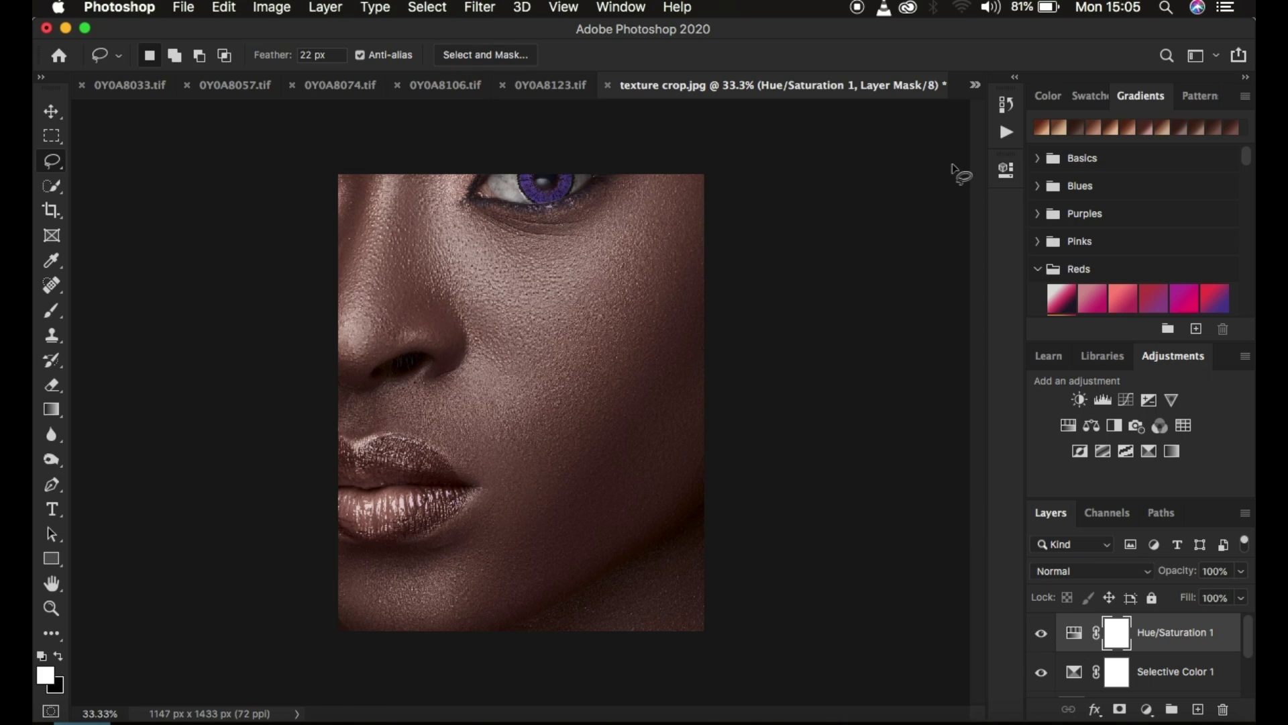
pyautogui.click(1146, 710)
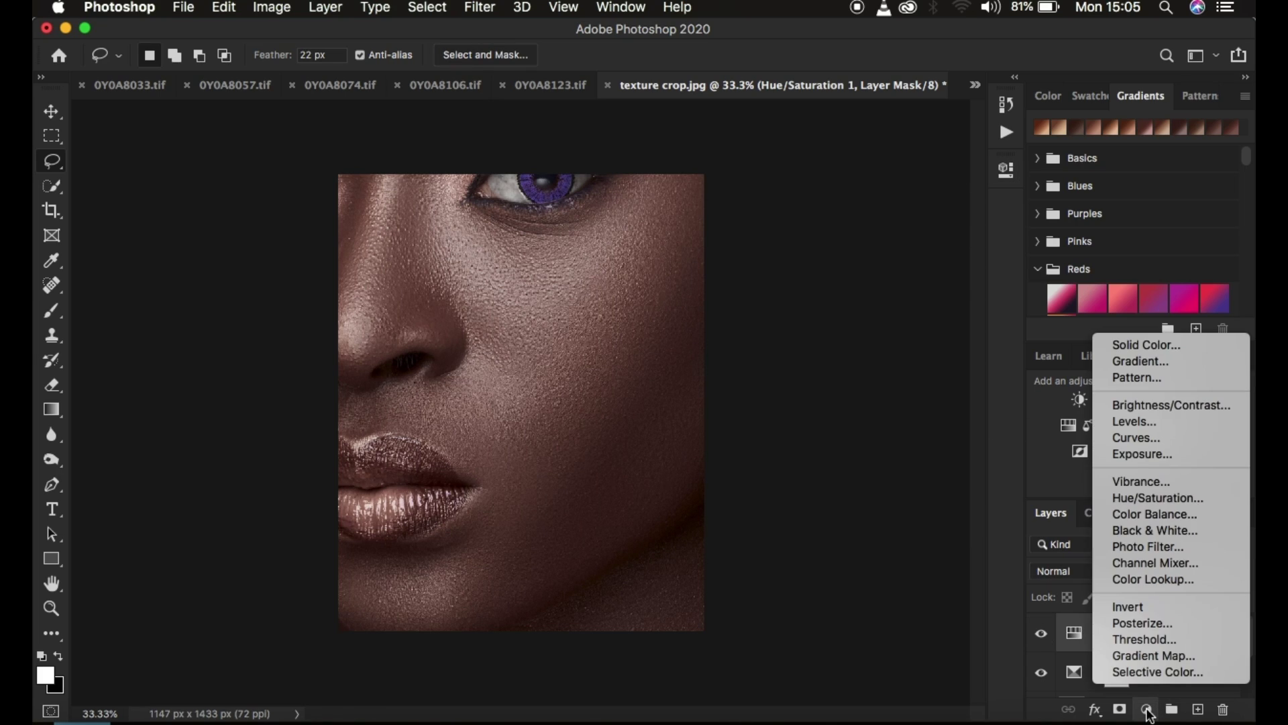
# Add a Black & White layer blended in Multiply mode at 17% opacity
pyautogui.click(1141, 533)
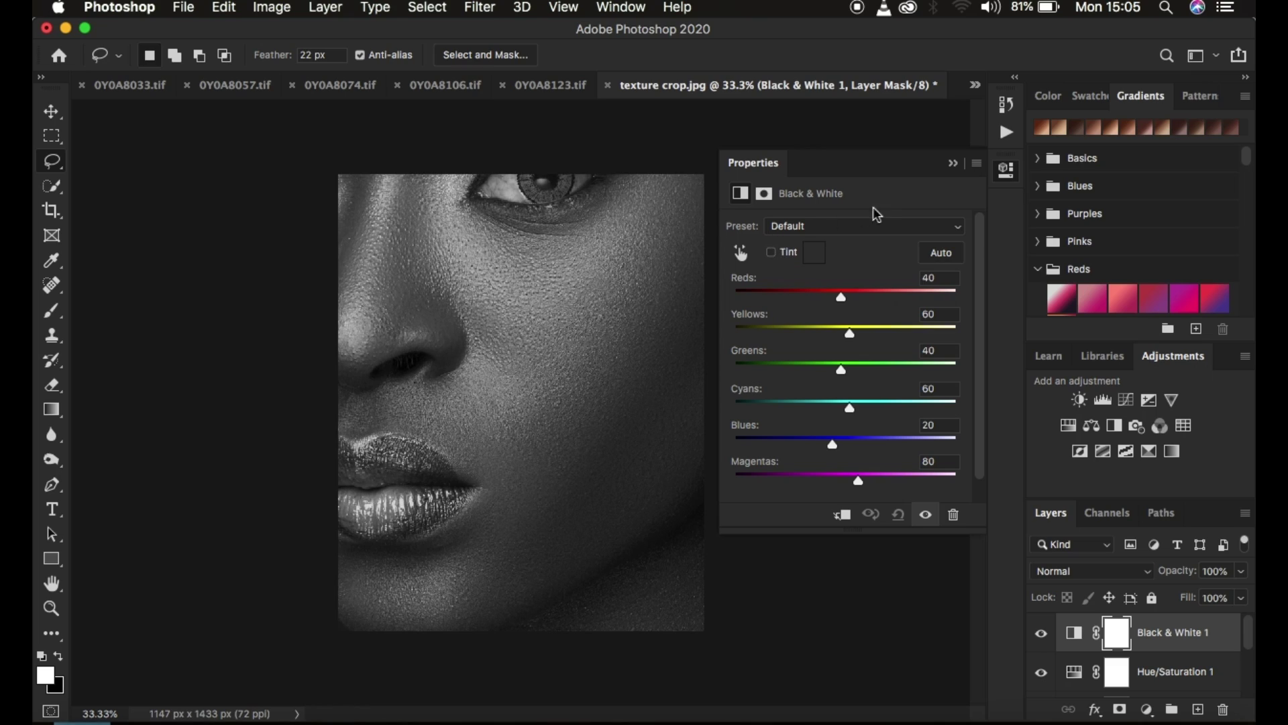
pyautogui.click(1085, 573)
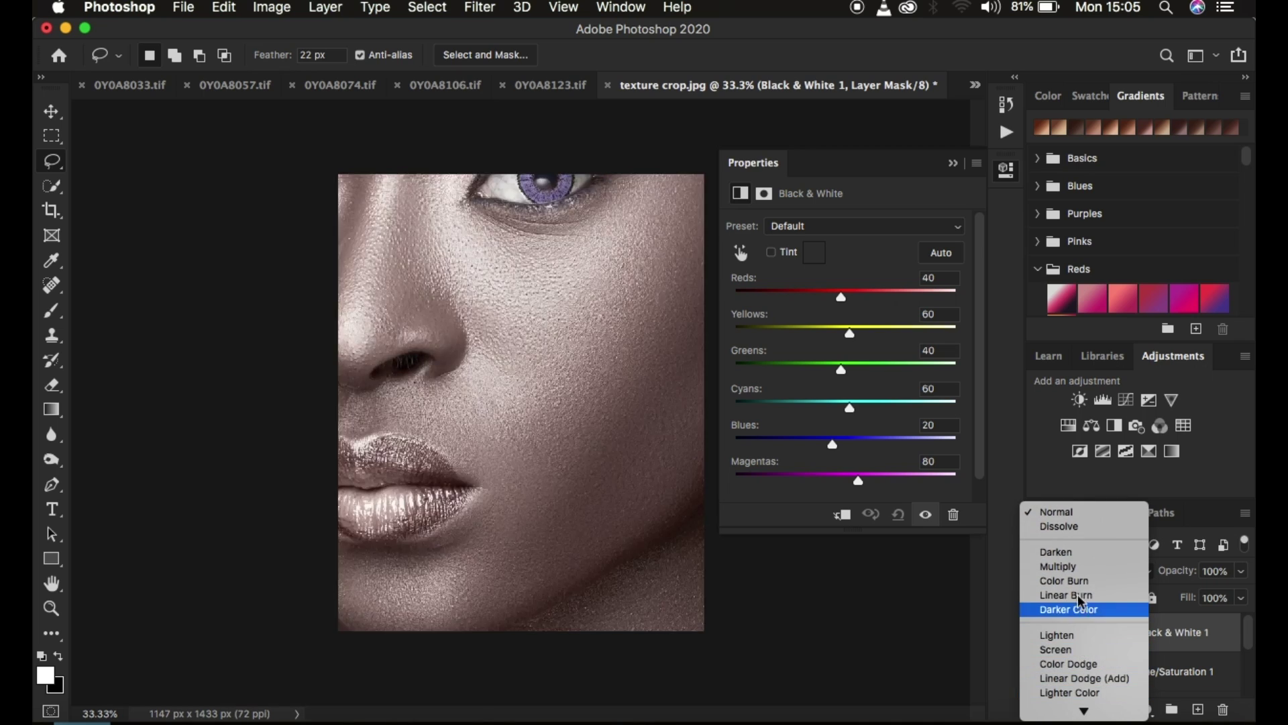
pyautogui.click(1077, 575)
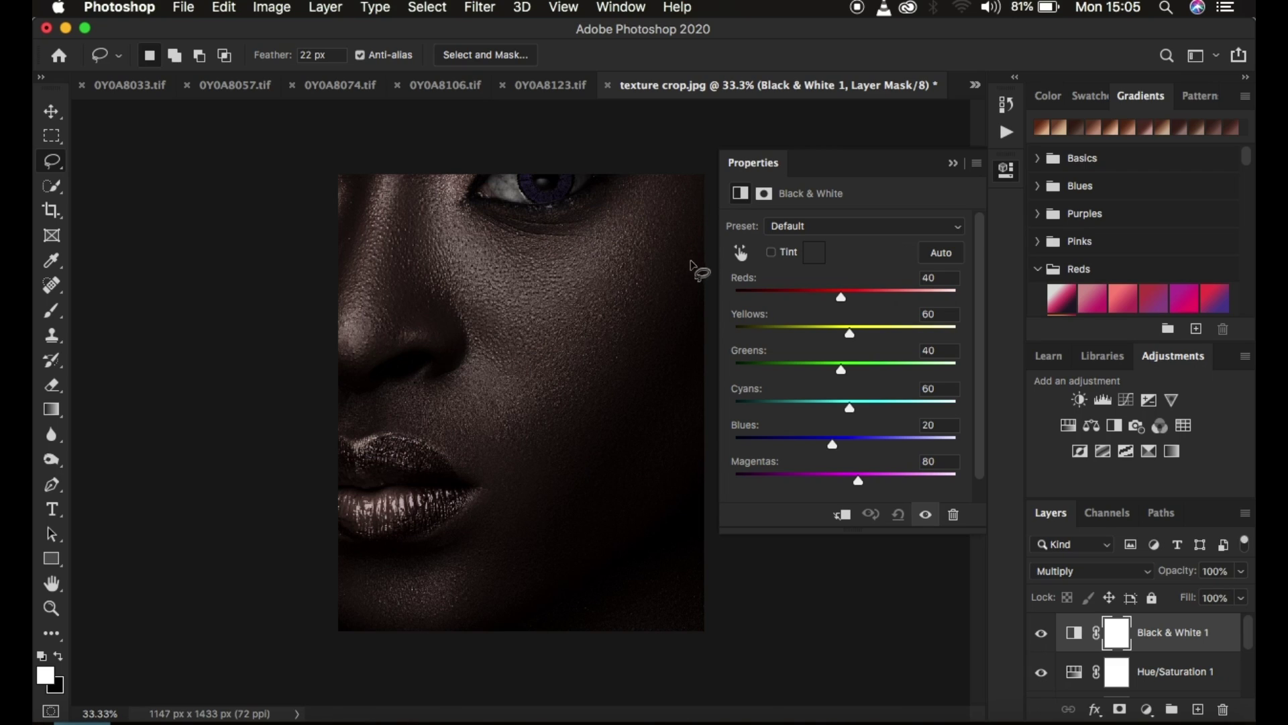
pyautogui.click(1181, 578)
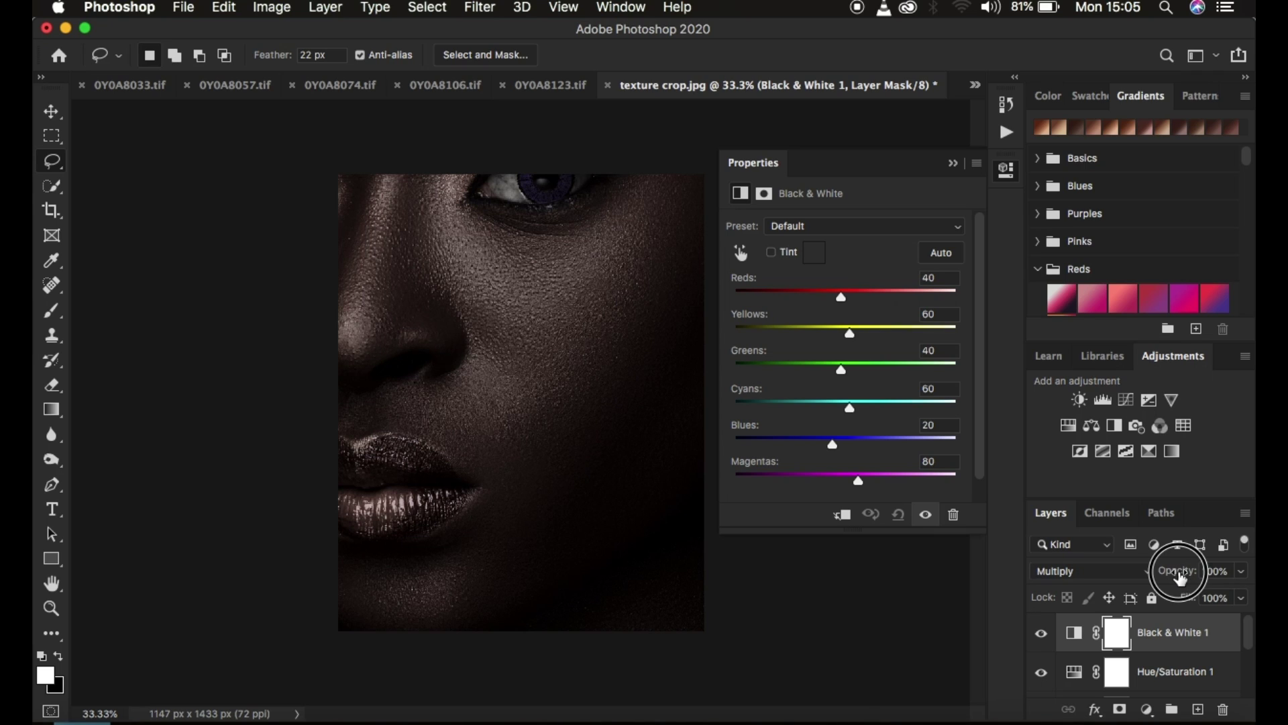
pyautogui.moveTo(1181, 577); pyautogui.dragTo(1099, 581)
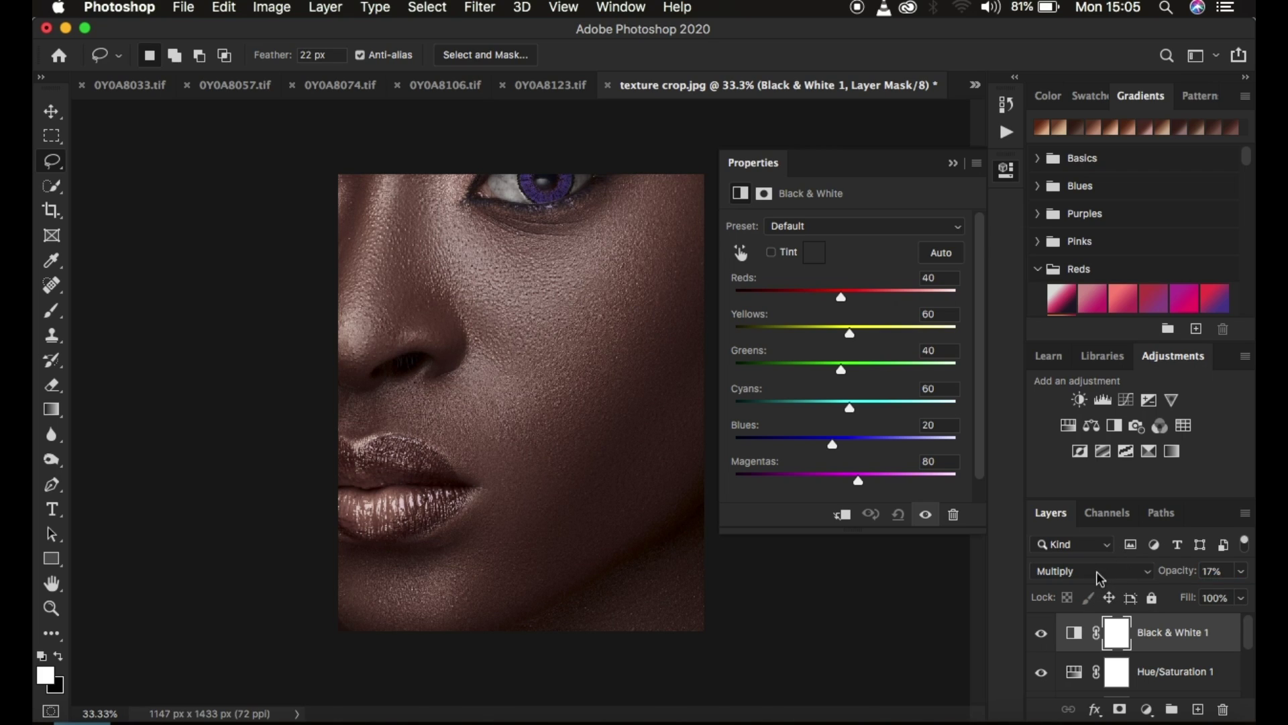
pyautogui.click(953, 160)
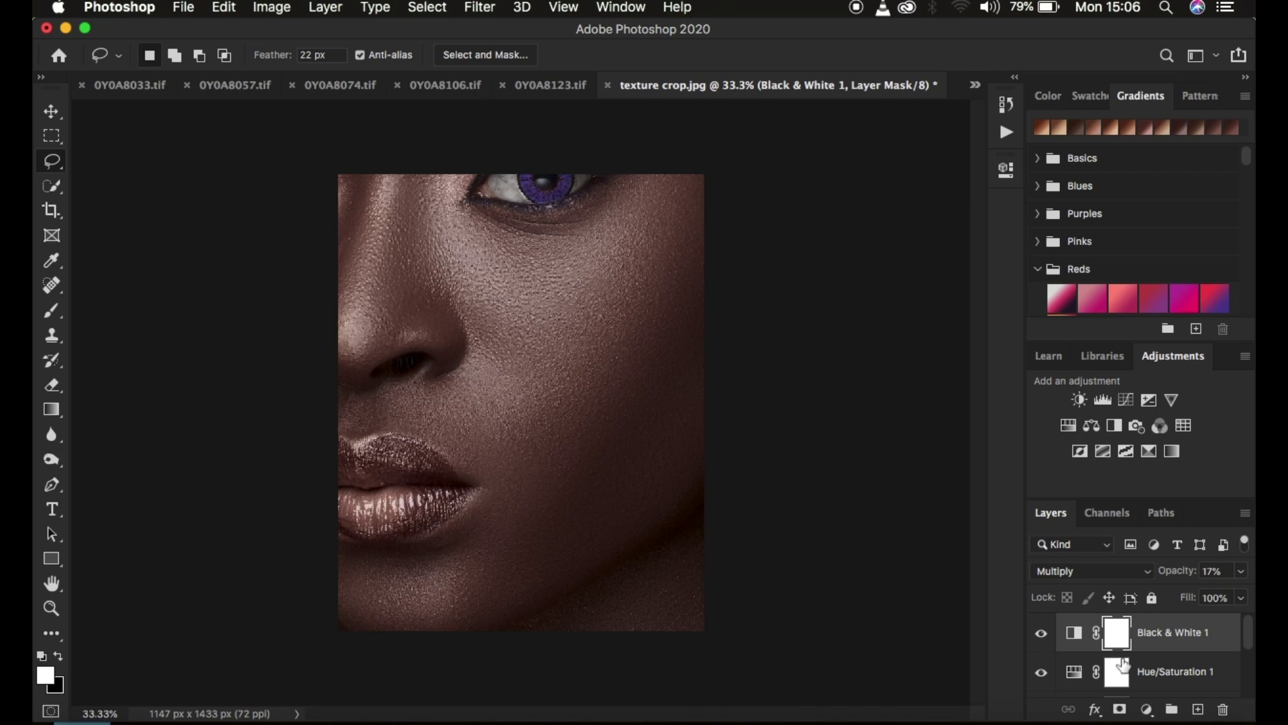
pyautogui.click(1146, 710)
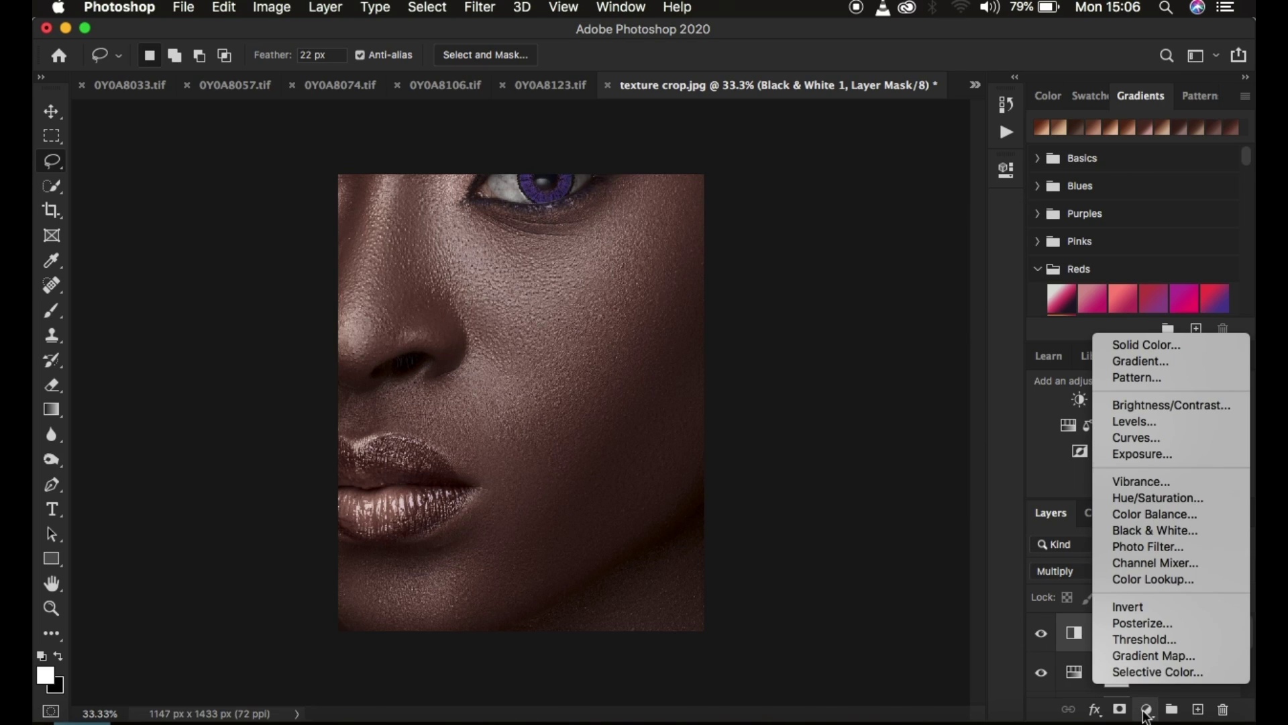
# Add a Color Balance layer shifting Shadows +2 and Midtones +1 toward blue
pyautogui.click(1134, 515)
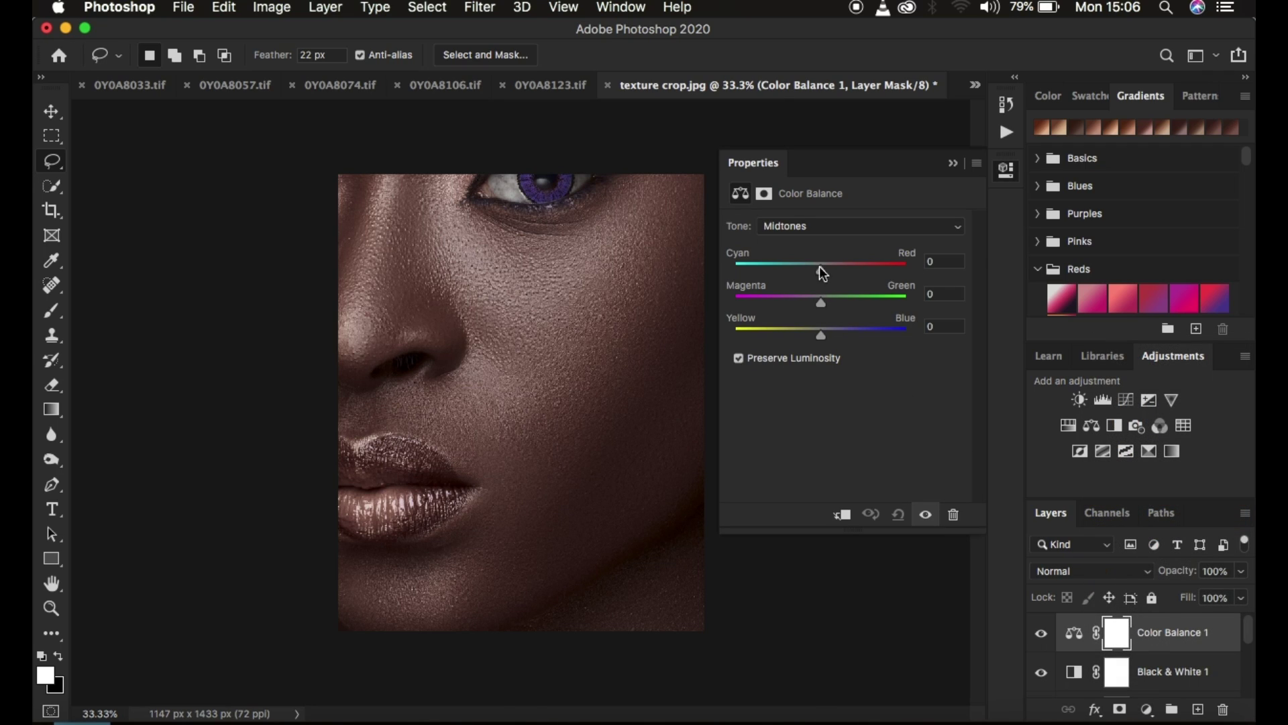
pyautogui.click(796, 225)
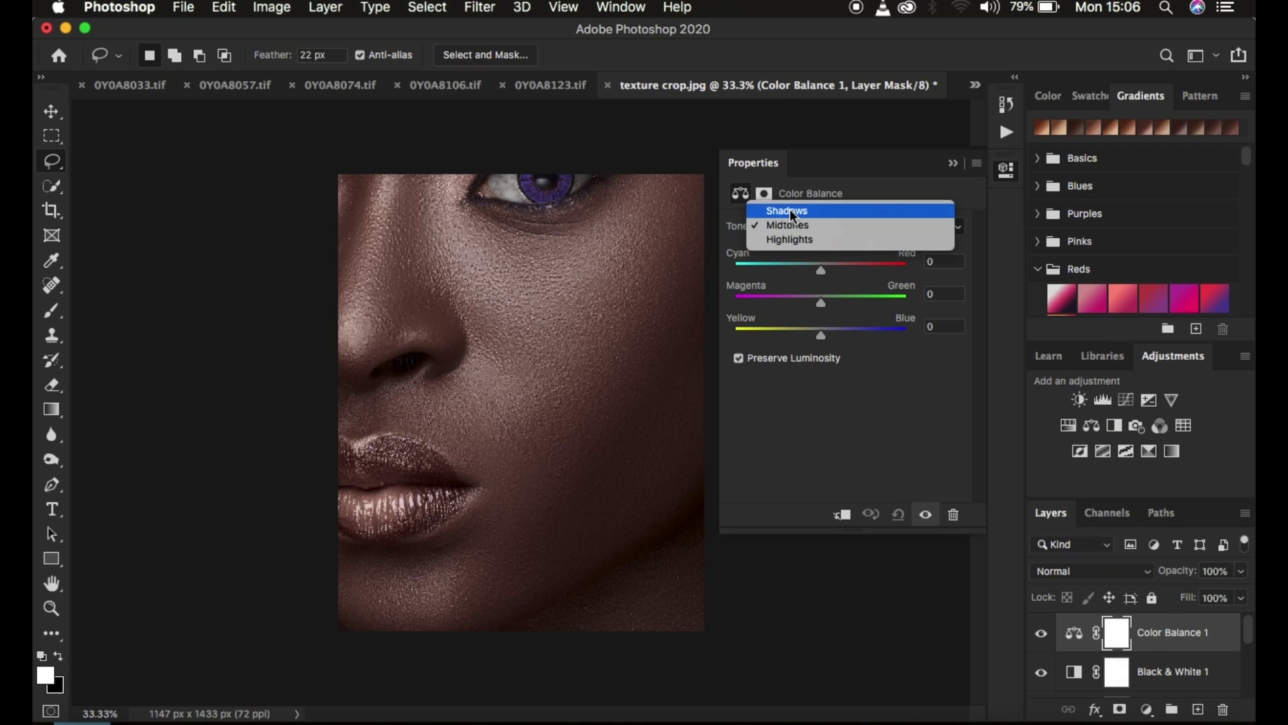
pyautogui.click(790, 209)
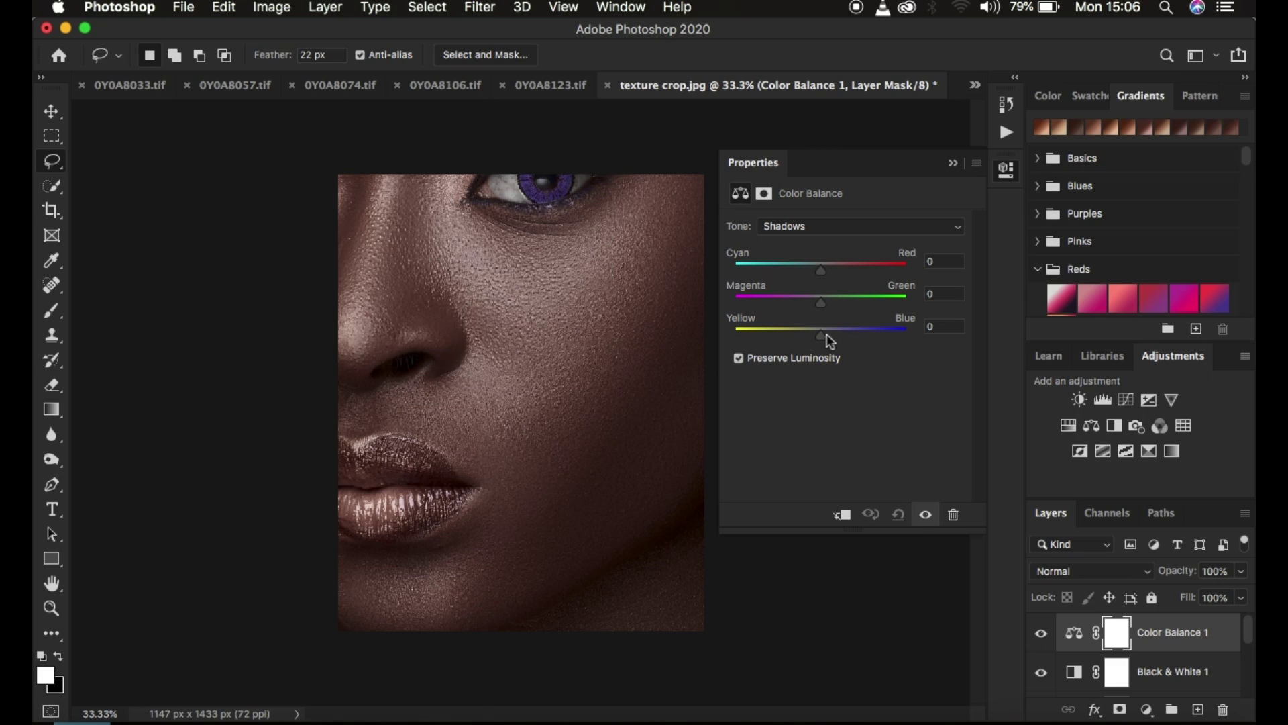
pyautogui.moveTo(823, 336); pyautogui.dragTo(824, 339)
pyautogui.click(795, 224)
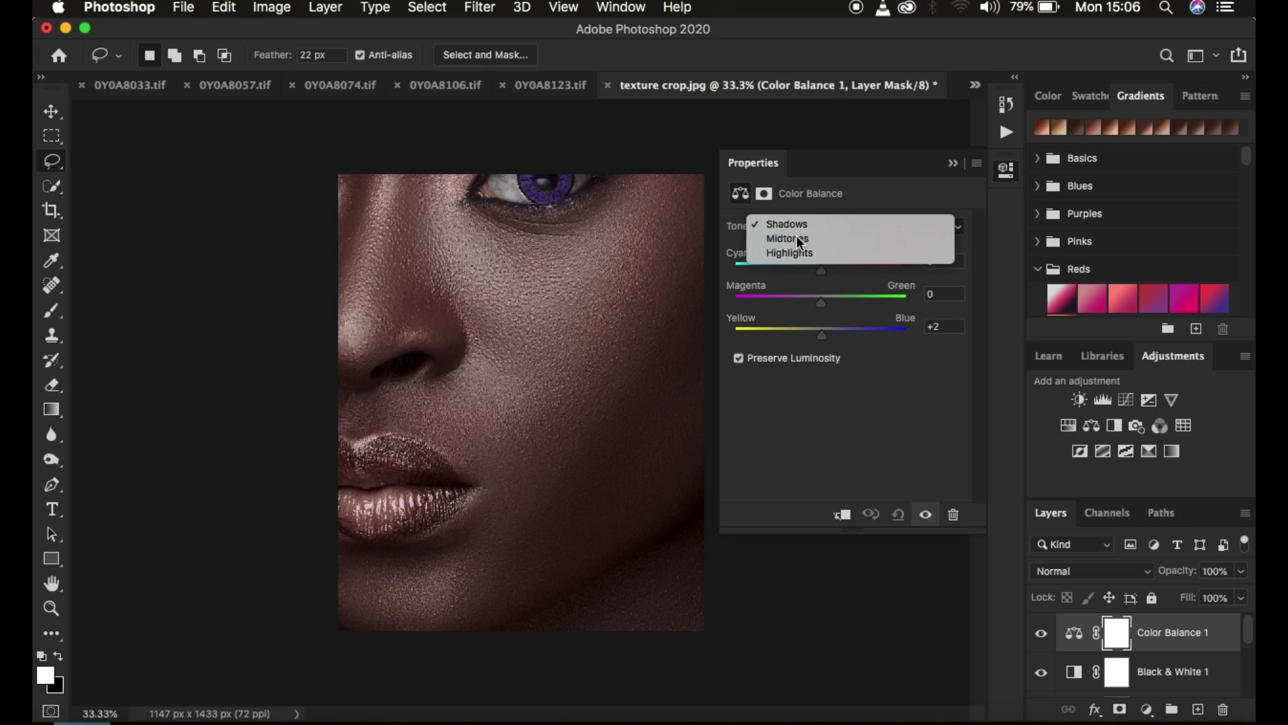
pyautogui.click(798, 240)
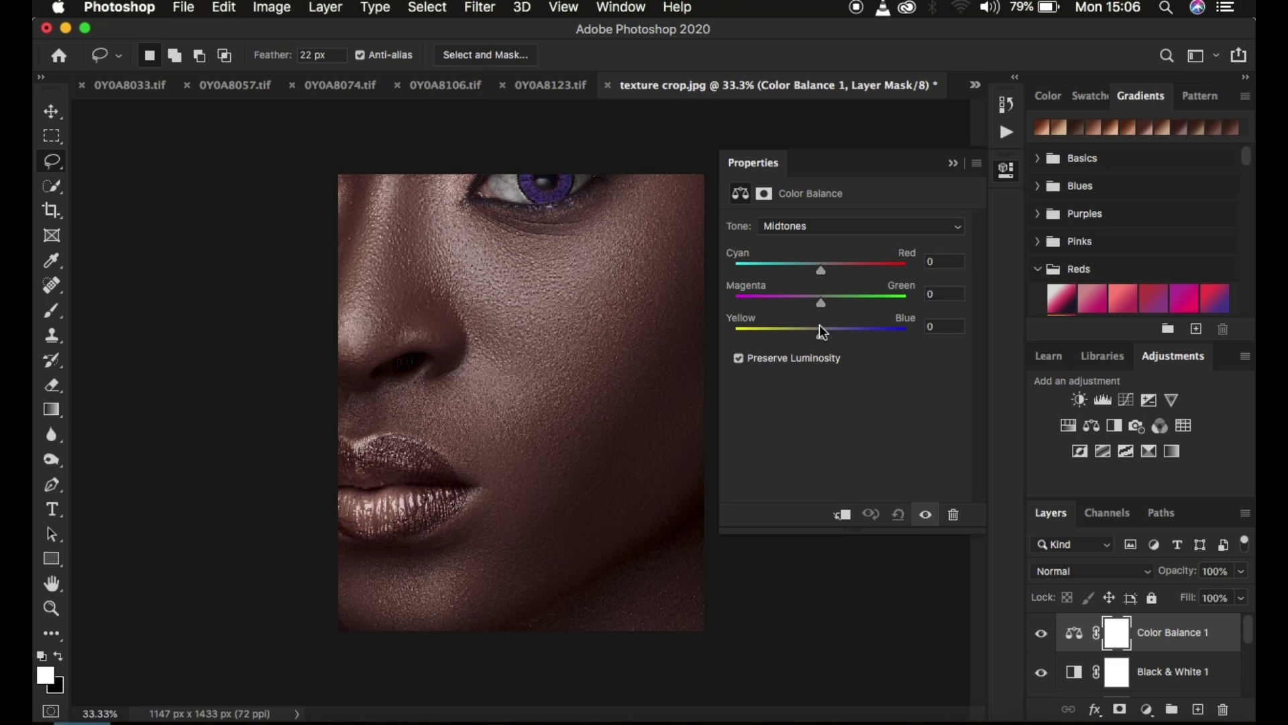
pyautogui.moveTo(820, 336); pyautogui.dragTo(821, 336)
# Compare Color Balance 1 on and off, then lower its opacity to 61%
pyautogui.click(953, 163)
pyautogui.click(1042, 634)
pyautogui.click(1041, 638)
pyautogui.click(1040, 637)
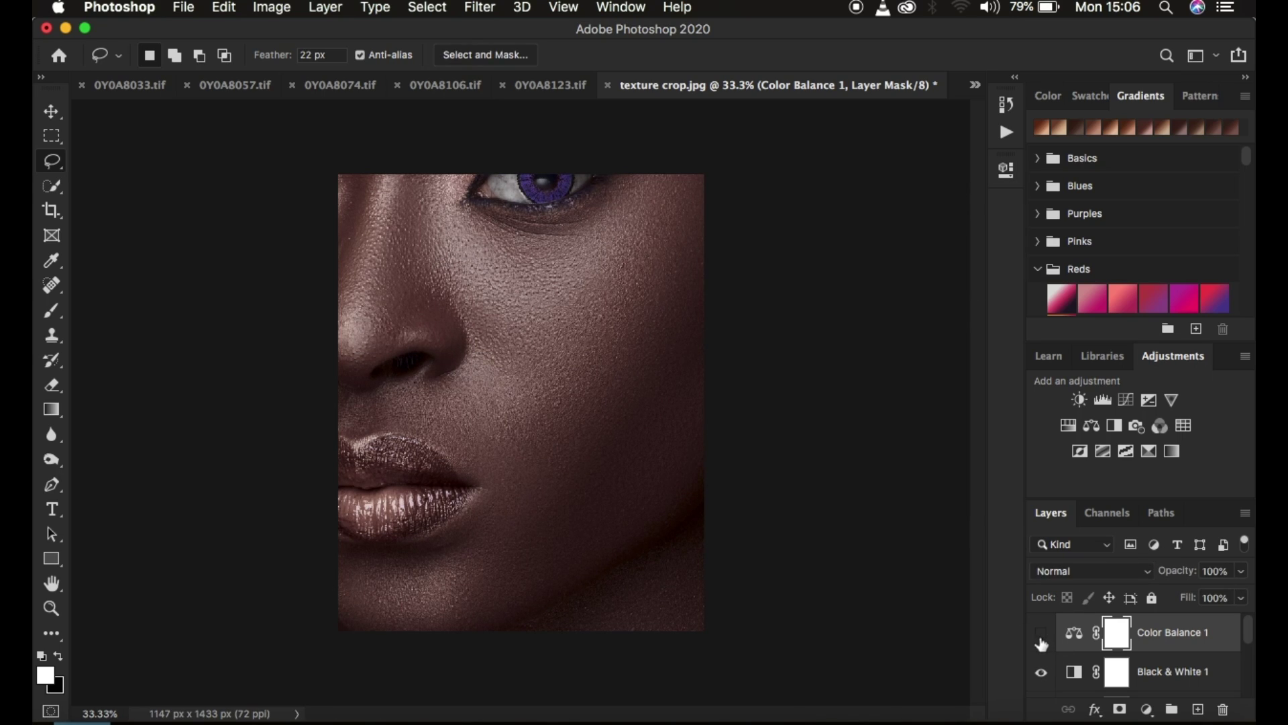
pyautogui.click(1040, 637)
pyautogui.moveTo(1182, 576); pyautogui.dragTo(1140, 571)
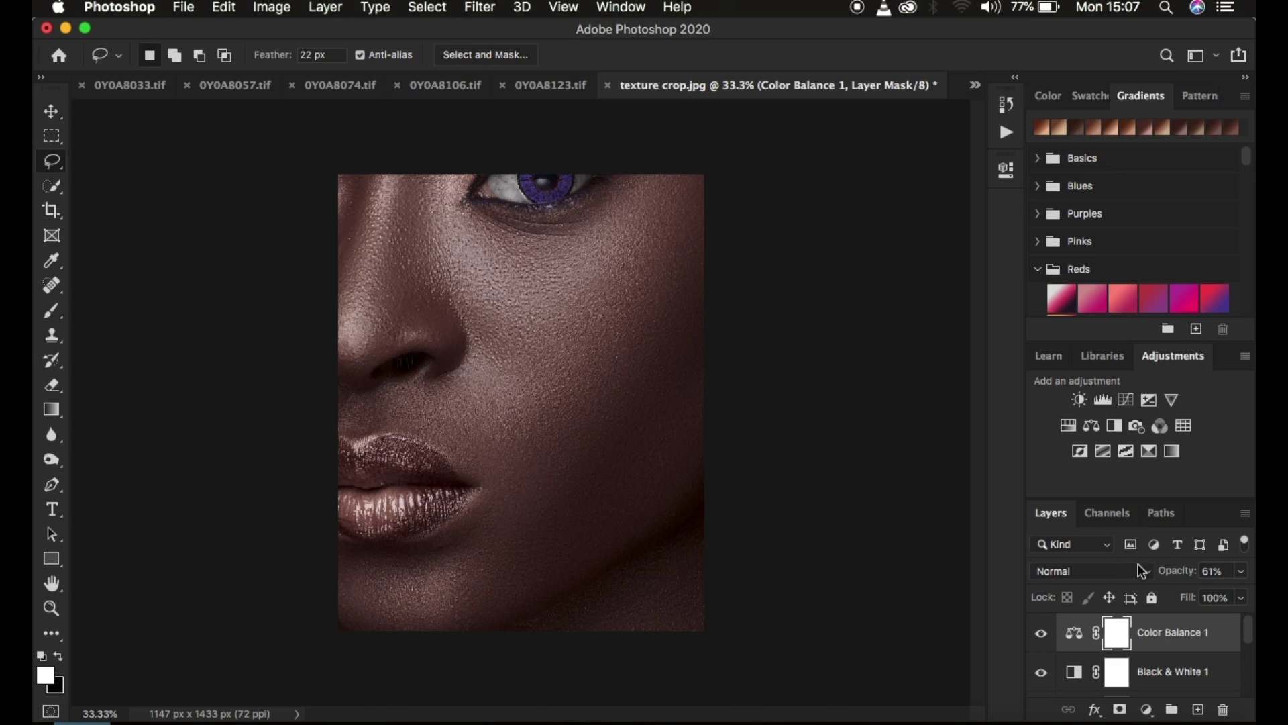
# Toggle Layer 1 on and off to compare the edited portrait with the original
pyautogui.scroll(-3, 1145, 635)
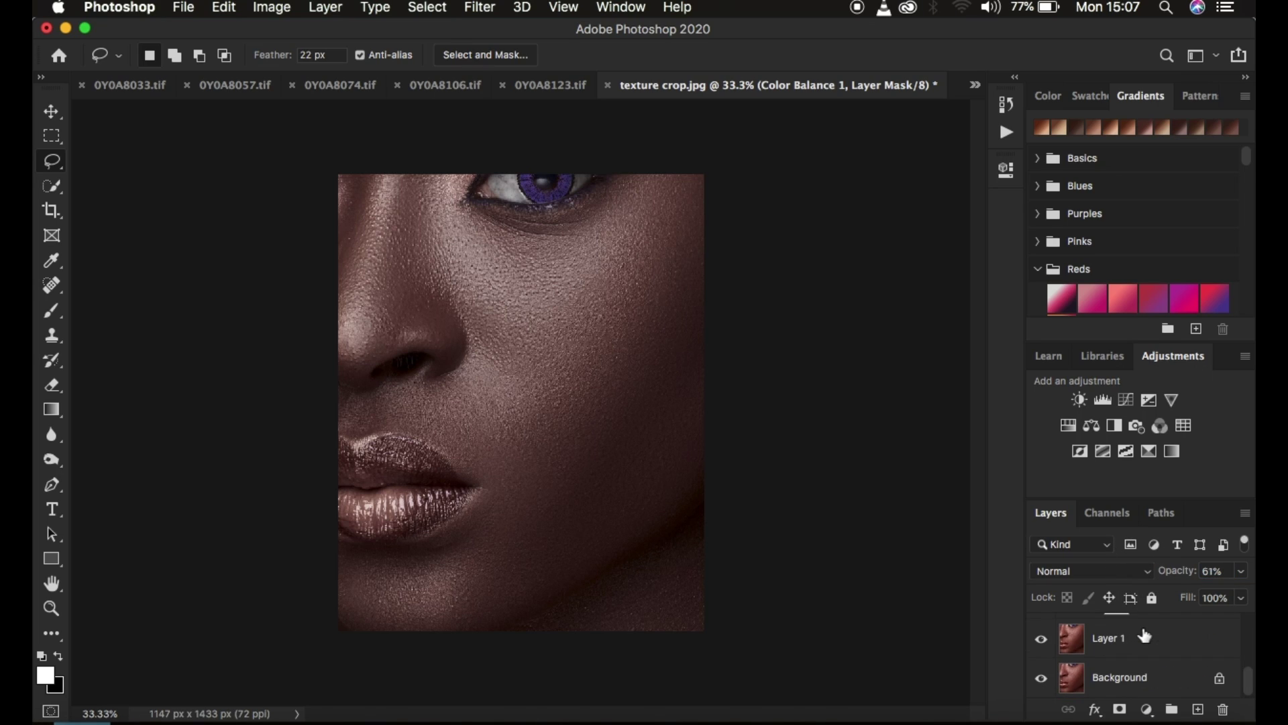
pyautogui.scroll(3, 1145, 641)
pyautogui.scroll(-3, 1147, 650)
pyautogui.keyDown('alt'); pyautogui.click(1041, 681); pyautogui.keyUp('alt')
pyautogui.keyDown('alt'); pyautogui.click(1041, 680); pyautogui.keyUp('alt')
pyautogui.keyDown('alt'); pyautogui.click(1041, 681); pyautogui.keyUp('alt')
pyautogui.keyDown('alt'); pyautogui.click(1041, 681); pyautogui.keyUp('alt')
pyautogui.keyDown('alt'); pyautogui.click(1040, 681); pyautogui.keyUp('alt')
pyautogui.keyDown('alt'); pyautogui.click(1040, 681); pyautogui.keyUp('alt')
pyautogui.scroll(3, 1193, 639)
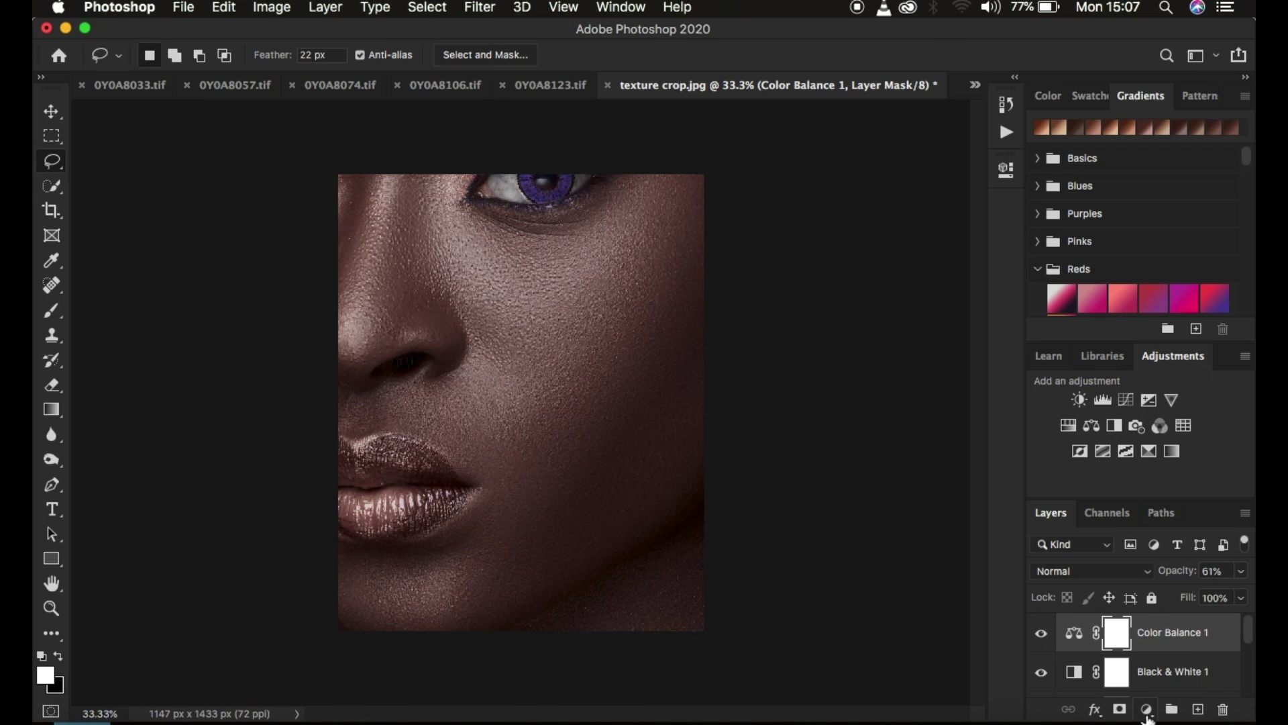
# Add a Brightness/Contrast layer with Contrast raised to 14
pyautogui.click(1147, 711)
pyautogui.click(1163, 403)
pyautogui.moveTo(851, 316); pyautogui.dragTo(864, 320)
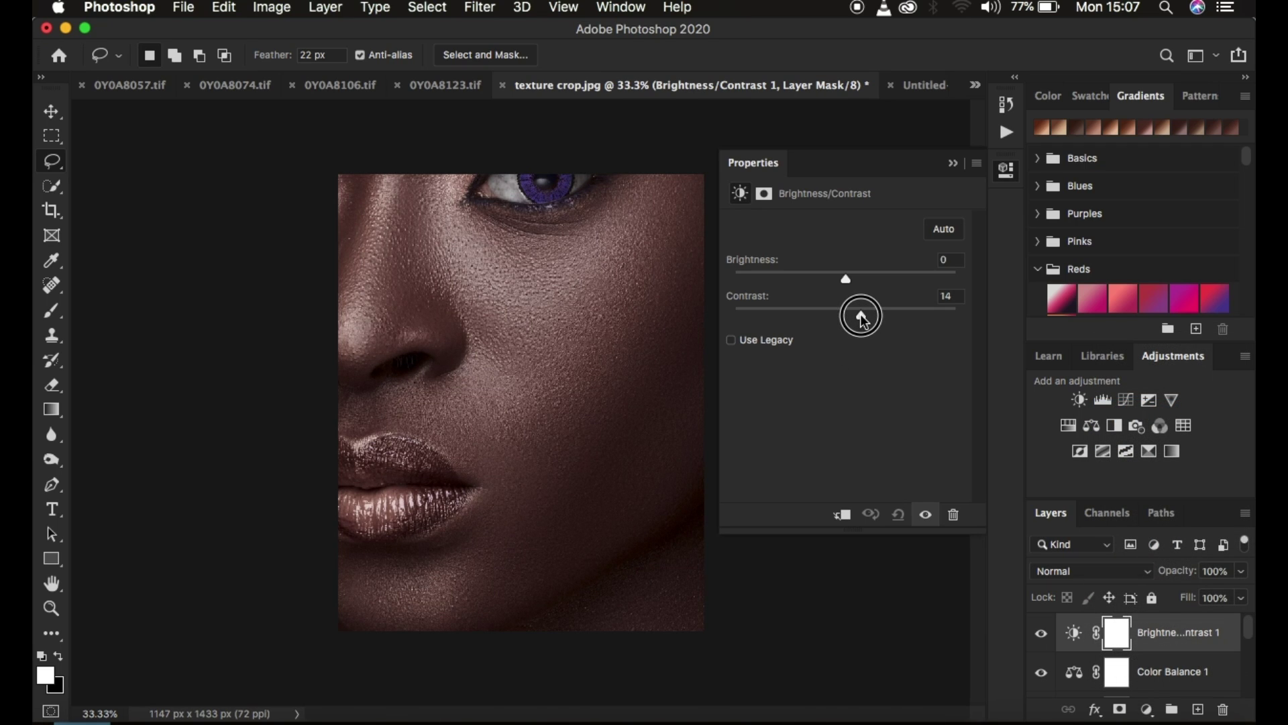
# Select every adjustment layer down to Selective Color 1 and group them as Group 1
pyautogui.click(953, 163)
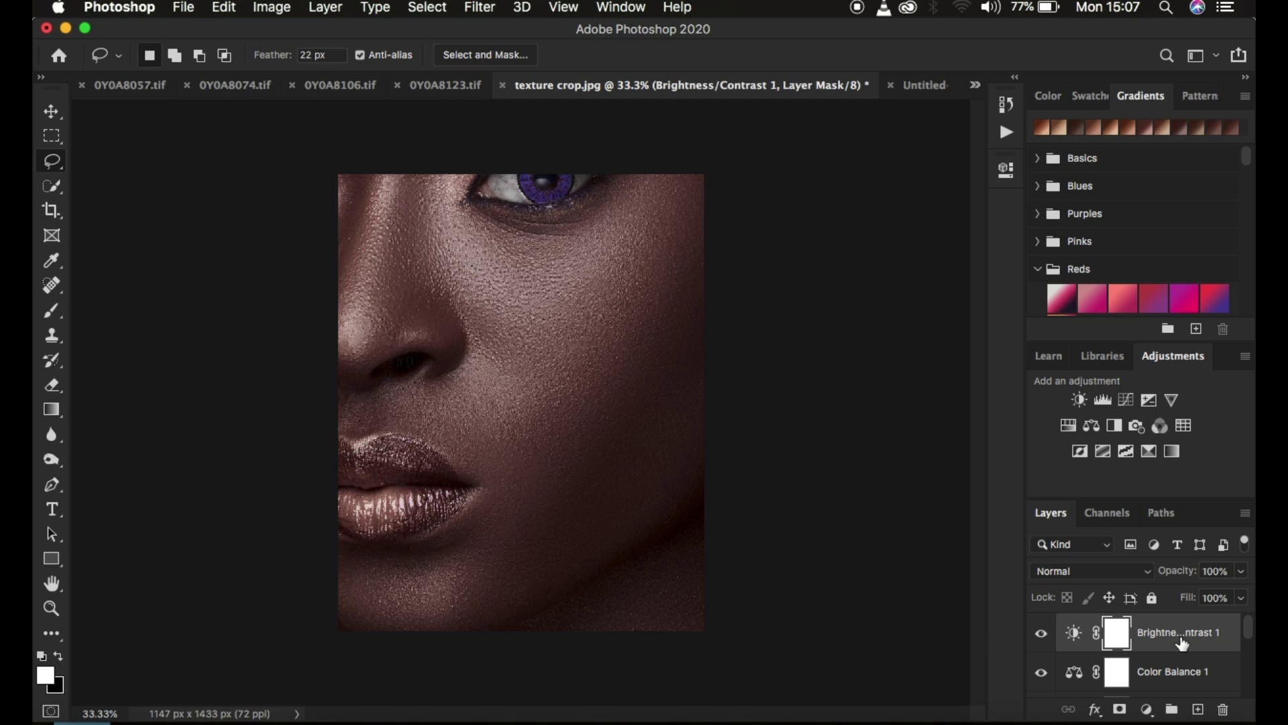
pyautogui.scroll(-5, 1182, 644)
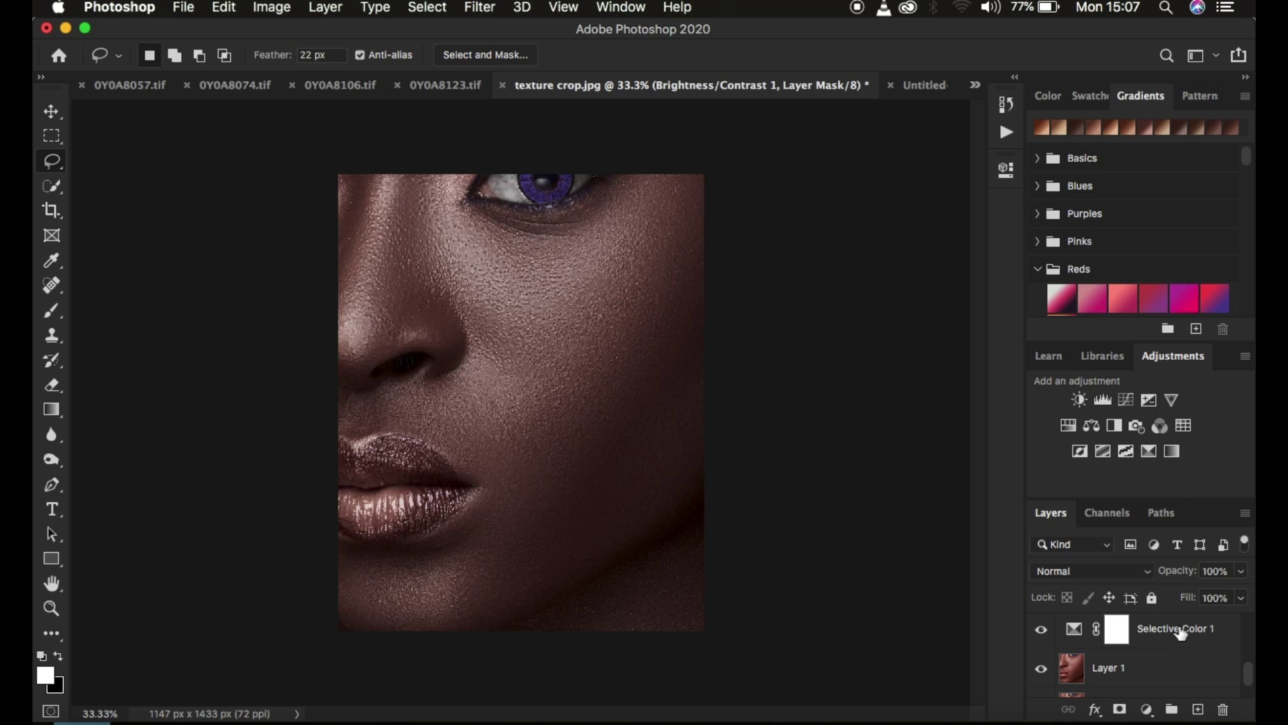
pyautogui.click(1181, 630)
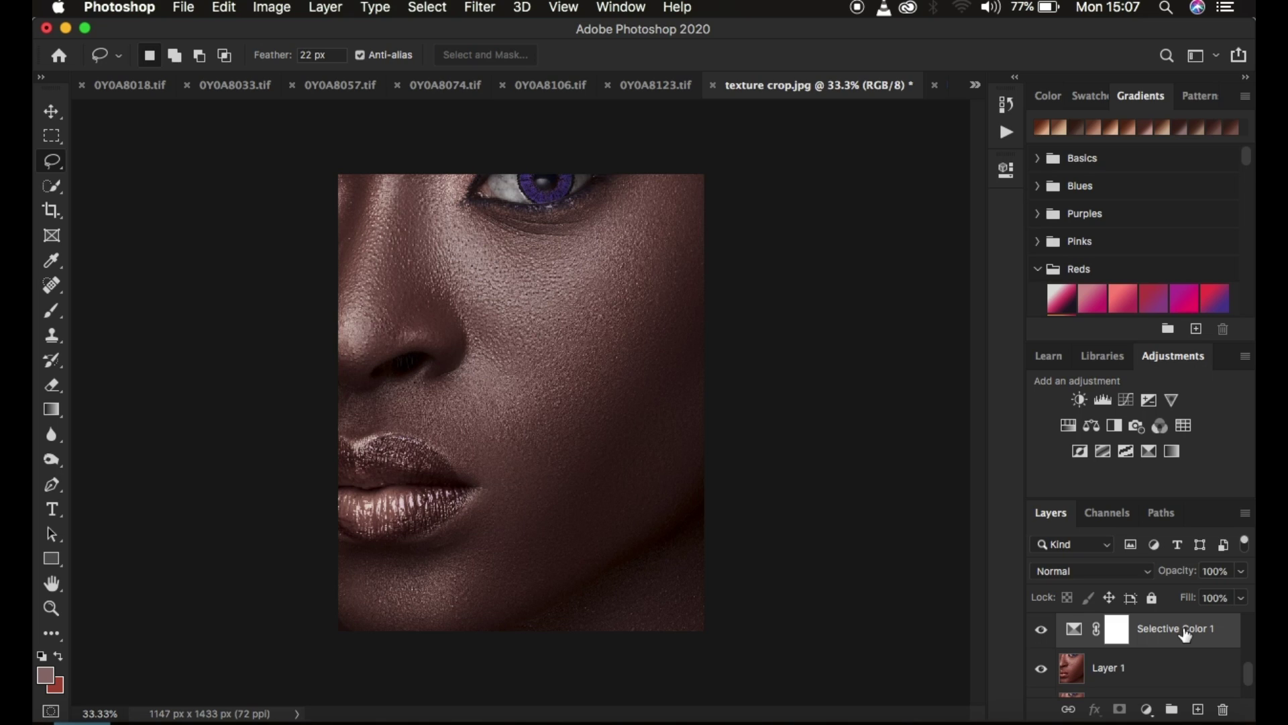
pyautogui.press('super+g')
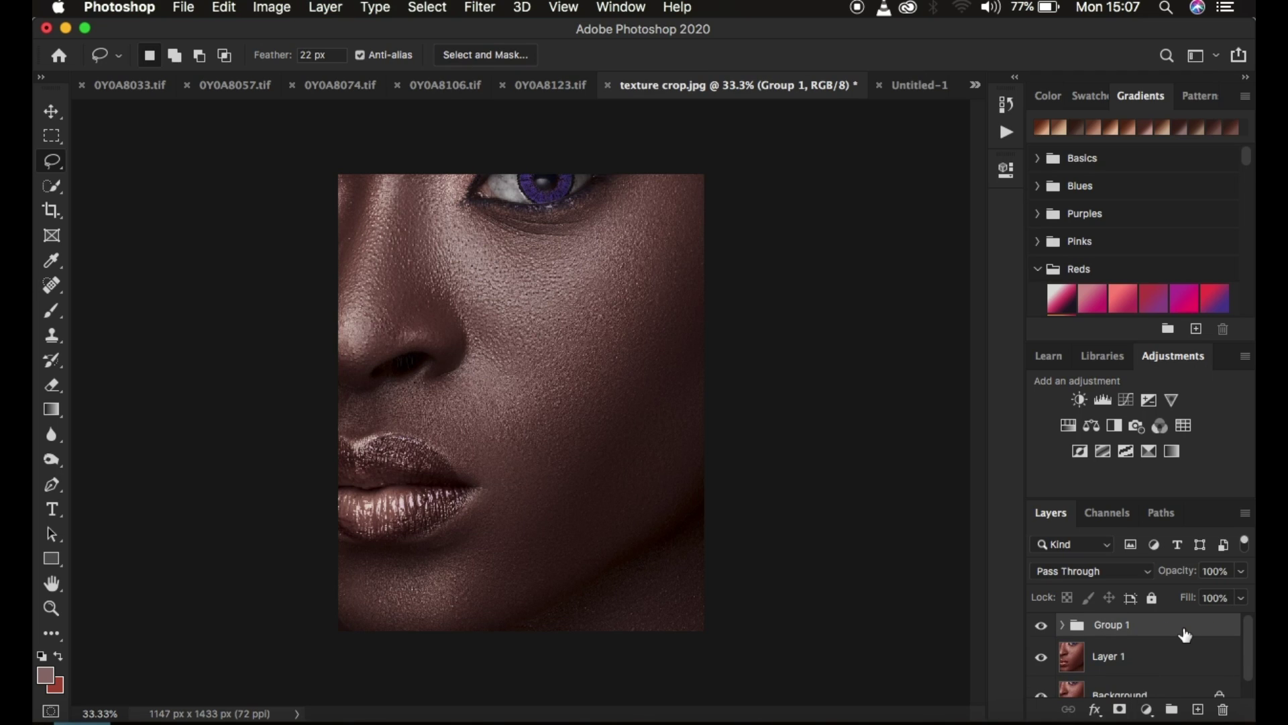
# Compare Group 1 on and off, add a white layer mask, and choose the Brush tool
pyautogui.click(1041, 627)
pyautogui.click(1042, 630)
pyautogui.click(1119, 710)
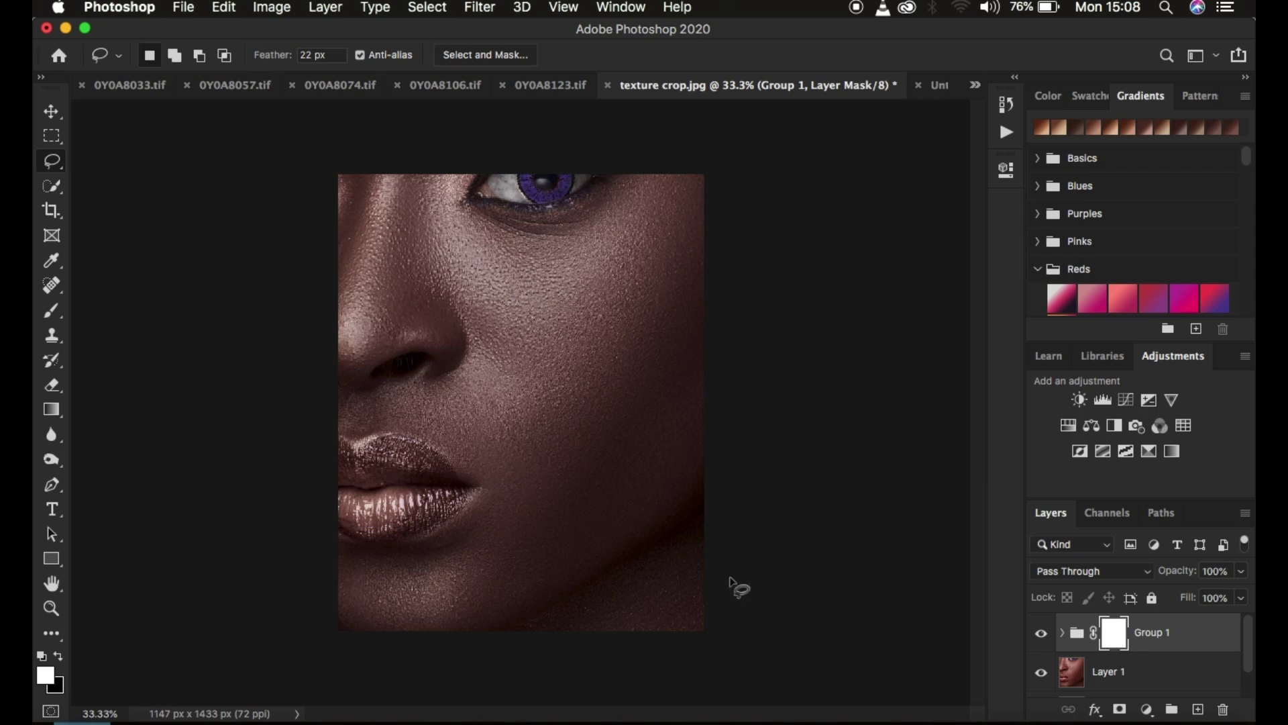
pyautogui.click(51, 311)
pyautogui.rightClick(51, 311)
# Confirm the brush preset is Soft Round with 0% hardness
pyautogui.click(127, 310)
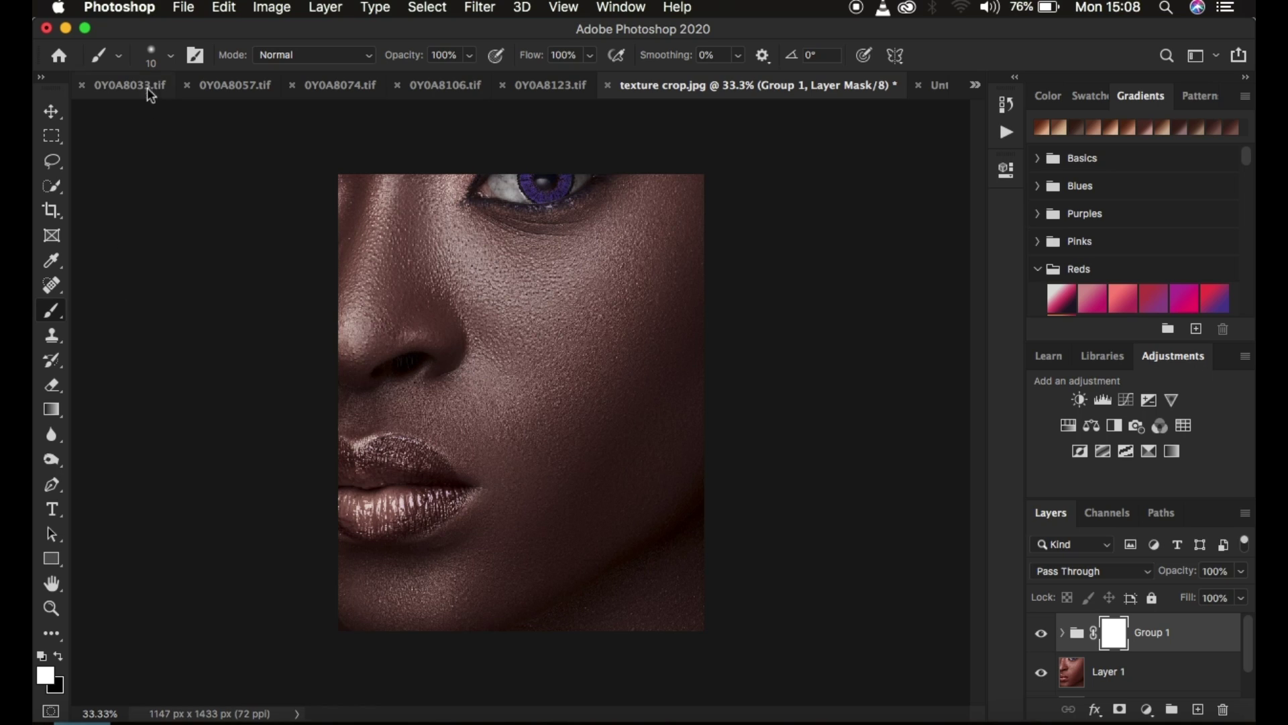
pyautogui.click(170, 56)
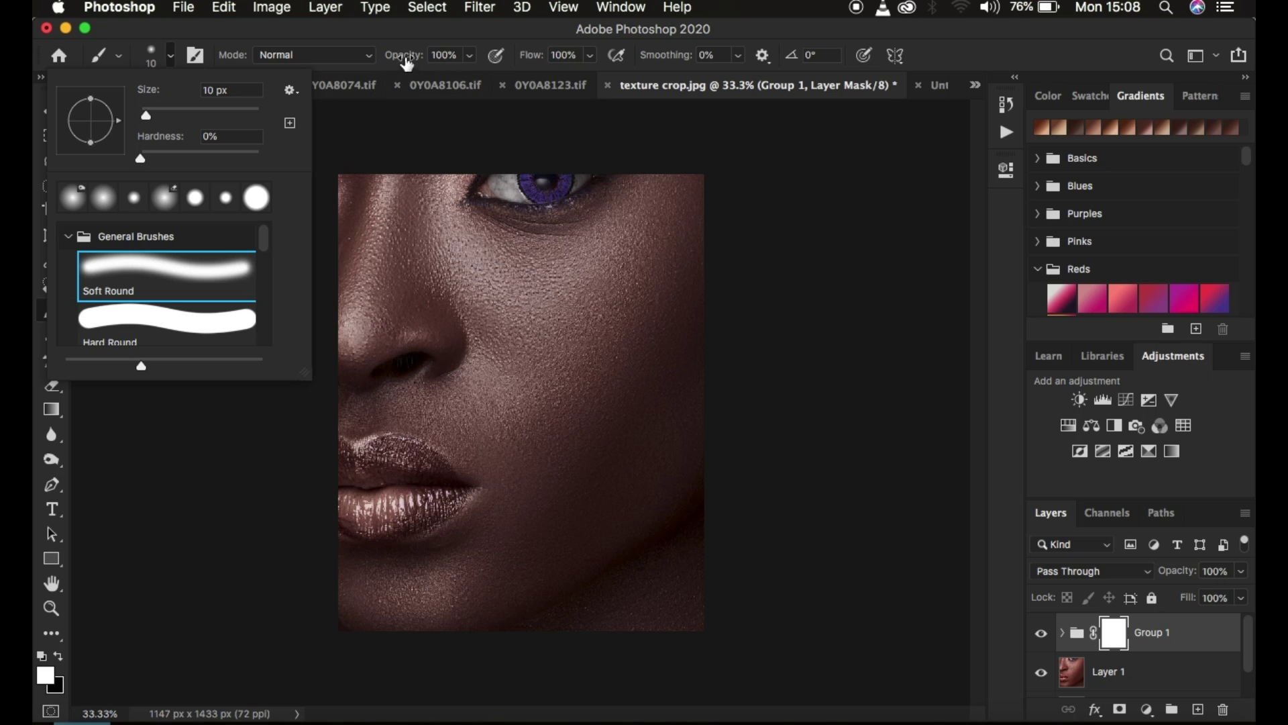
pyautogui.click(405, 29)
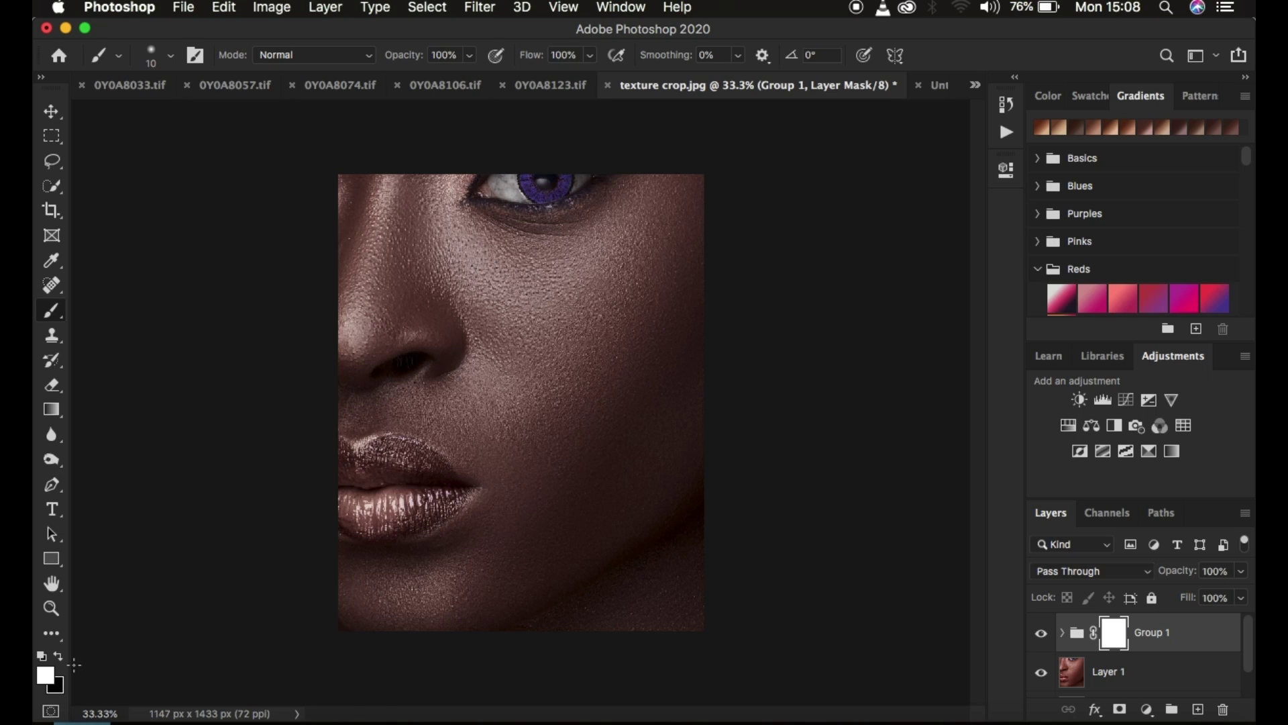
# Make black the foreground colour and size the brush to 90 pixels
pyautogui.press('d')
pyautogui.press('x')
pyautogui.press('x')
pyautogui.press(']')
pyautogui.press(']')
pyautogui.press(']')
pyautogui.press(']')
pyautogui.press(']')
pyautogui.press(']')
pyautogui.press(']')
pyautogui.press(']')
pyautogui.press(']')
pyautogui.press(']')
pyautogui.press(']')
pyautogui.press(']')
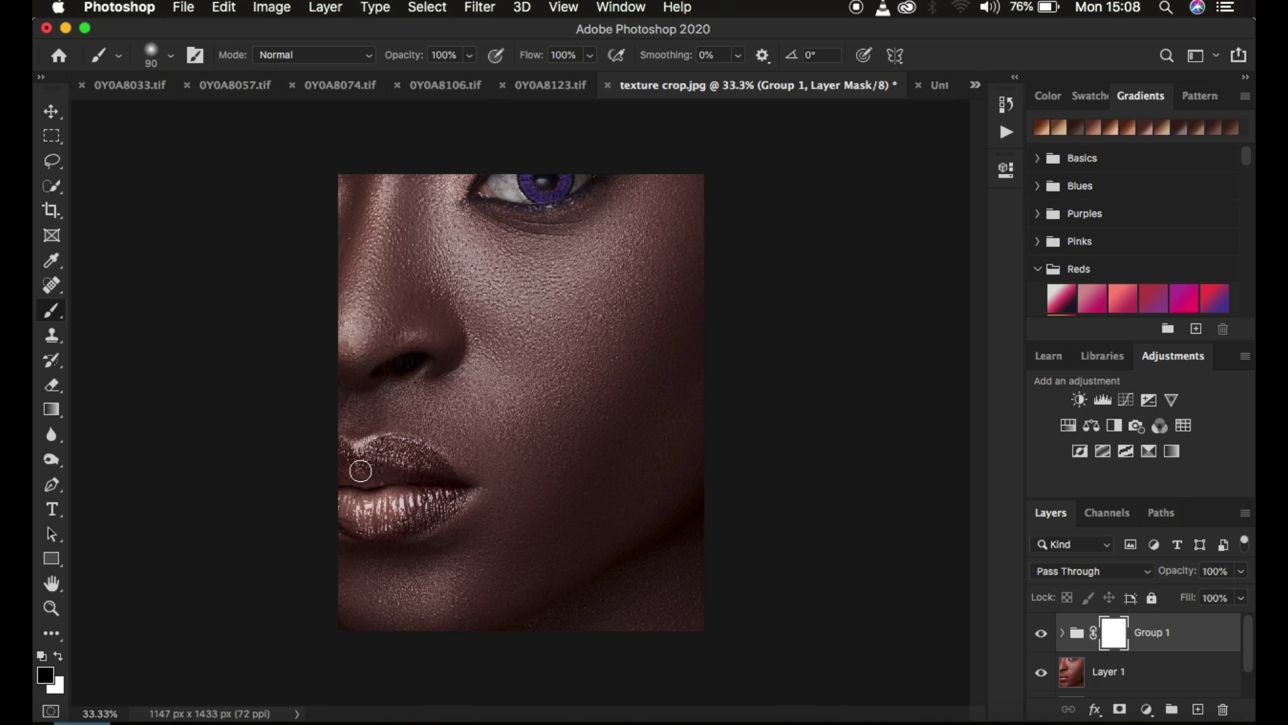
pyautogui.press(']')
pyautogui.press(']')
pyautogui.press(']')
pyautogui.press('[')
pyautogui.press('[')
pyautogui.press('[')
# Paint black over the lips on Group 1's mask, compare before/after, then set group opacity to 88%
pyautogui.moveTo(354, 466)
pyautogui.mouseDown()
pyautogui.moveTo(425, 468)
pyautogui.moveTo(389, 451)
pyautogui.moveTo(415, 471)
pyautogui.moveTo(353, 471)
pyautogui.moveTo(409, 471)
pyautogui.moveTo(388, 454)
pyautogui.moveTo(446, 487)
pyautogui.moveTo(424, 458)
pyautogui.moveTo(442, 483)
pyautogui.moveTo(425, 509)
pyautogui.moveTo(341, 507)
pyautogui.moveTo(417, 492)
pyautogui.moveTo(353, 489)
pyautogui.moveTo(335, 451)
pyautogui.moveTo(359, 474)
pyautogui.moveTo(349, 482)
pyautogui.moveTo(364, 519)
pyautogui.moveTo(352, 518)
pyautogui.moveTo(394, 524)
pyautogui.moveTo(436, 503)
pyautogui.moveTo(438, 481)
pyautogui.moveTo(418, 466)
pyautogui.moveTo(449, 485)
pyautogui.moveTo(446, 504)
pyautogui.moveTo(379, 521)
pyautogui.moveTo(431, 491)
pyautogui.moveTo(411, 458)
pyautogui.moveTo(446, 483)
pyautogui.moveTo(421, 499)
pyautogui.moveTo(394, 484)
pyautogui.moveTo(402, 473)
pyautogui.moveTo(324, 463)
pyautogui.moveTo(351, 519)
pyautogui.moveTo(402, 525)
pyautogui.moveTo(439, 508)
pyautogui.moveTo(409, 460)
pyautogui.moveTo(331, 449)
pyautogui.moveTo(343, 512)
pyautogui.moveTo(382, 530)
pyautogui.moveTo(444, 499)
pyautogui.moveTo(418, 459)
pyautogui.moveTo(434, 481)
pyautogui.moveTo(411, 478)
pyautogui.moveTo(431, 483)
pyautogui.moveTo(434, 506)
pyautogui.moveTo(334, 509)
pyautogui.mouseUp()
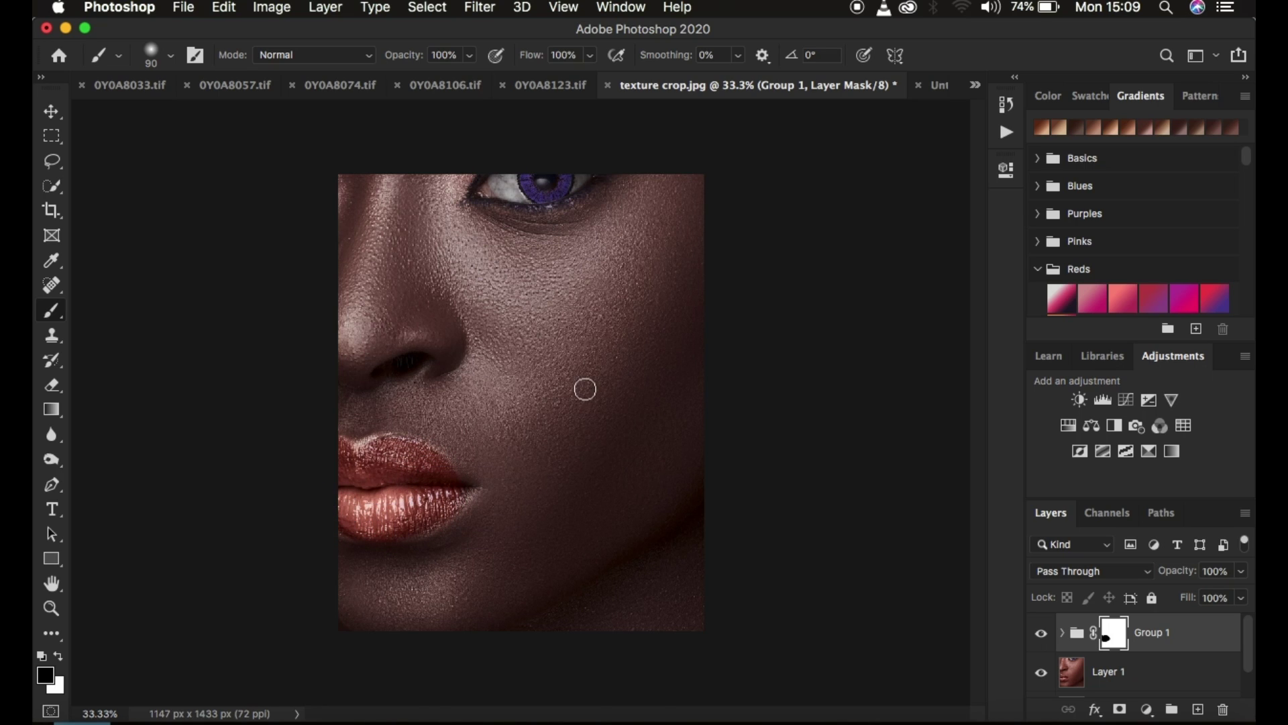
pyautogui.click(1040, 636)
pyautogui.click(1040, 636)
pyautogui.click(1040, 636)
pyautogui.click(1040, 636)
pyautogui.moveTo(1183, 576); pyautogui.dragTo(1168, 576)
pyautogui.click(1040, 637)
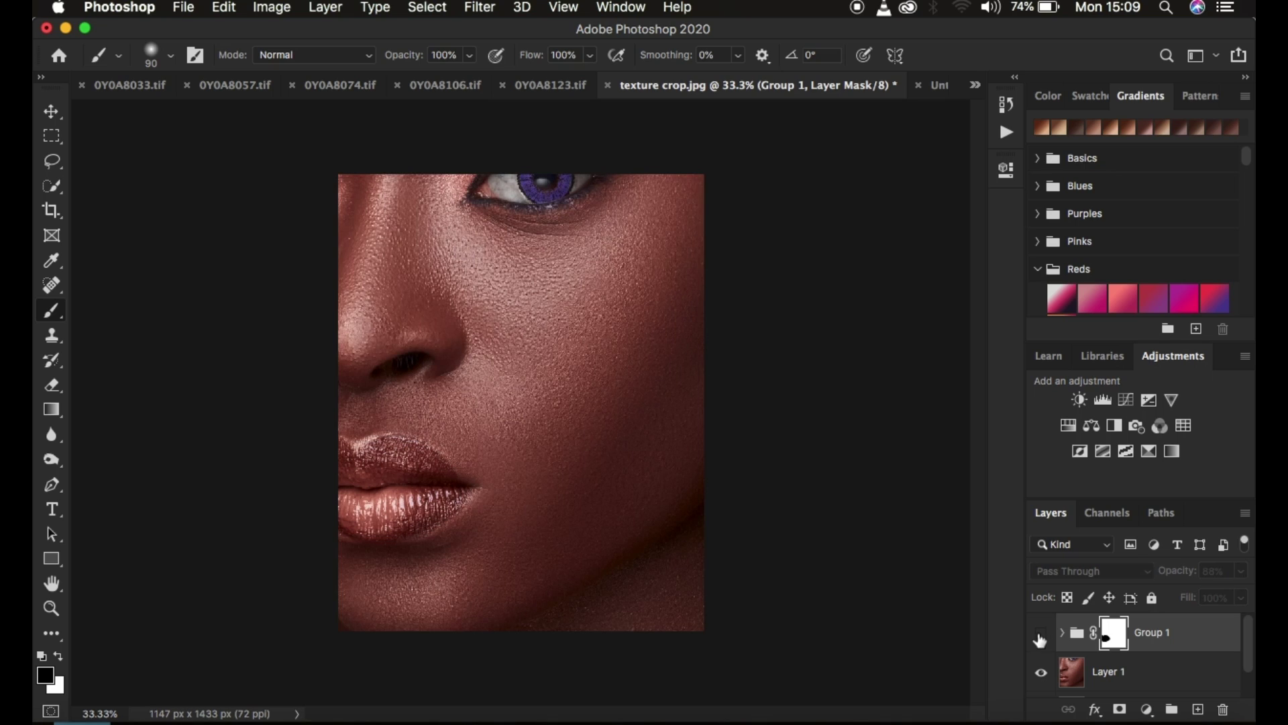
pyautogui.click(1041, 636)
pyautogui.click(1041, 637)
pyautogui.click(1041, 638)
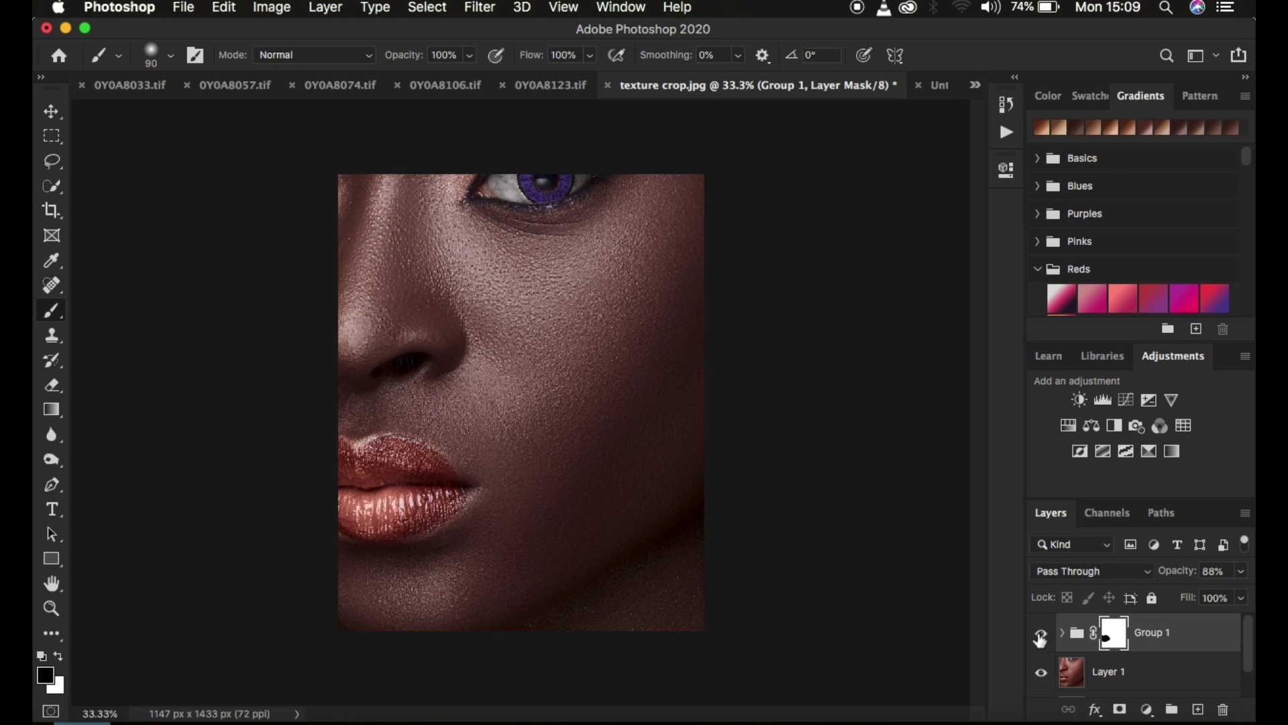